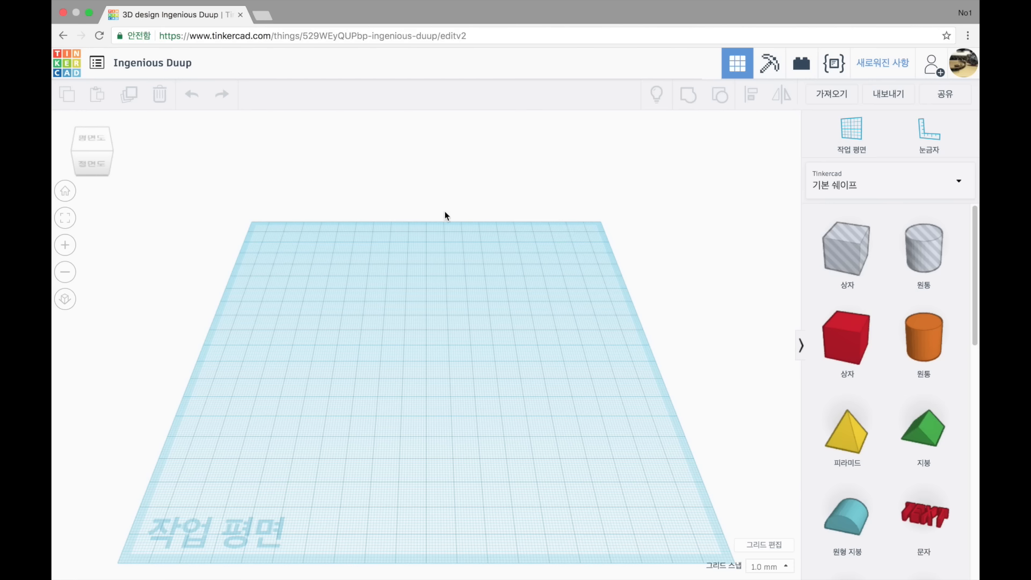
- Rename the design as 명찰만들기
click(179, 63)
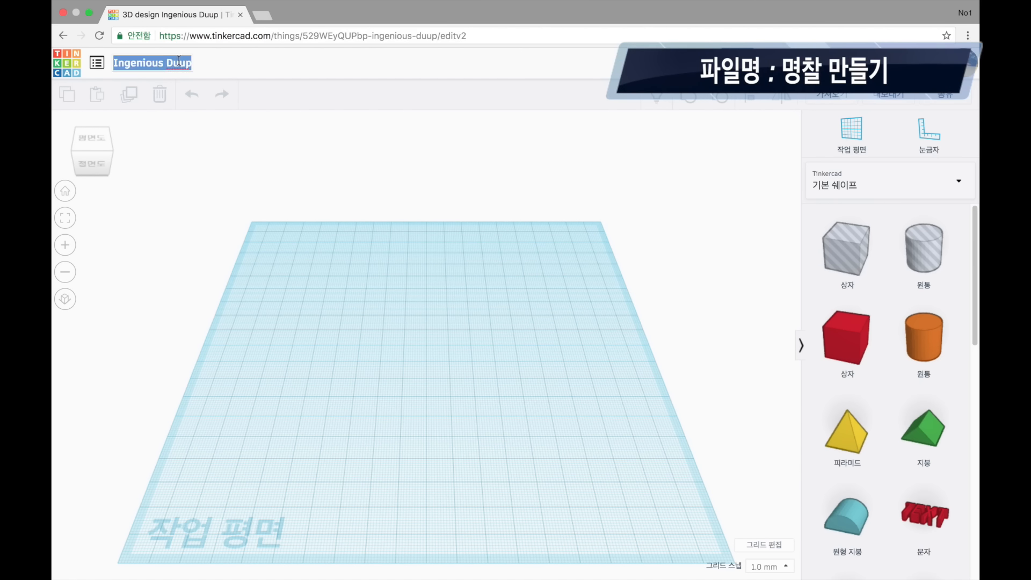
text(audck)
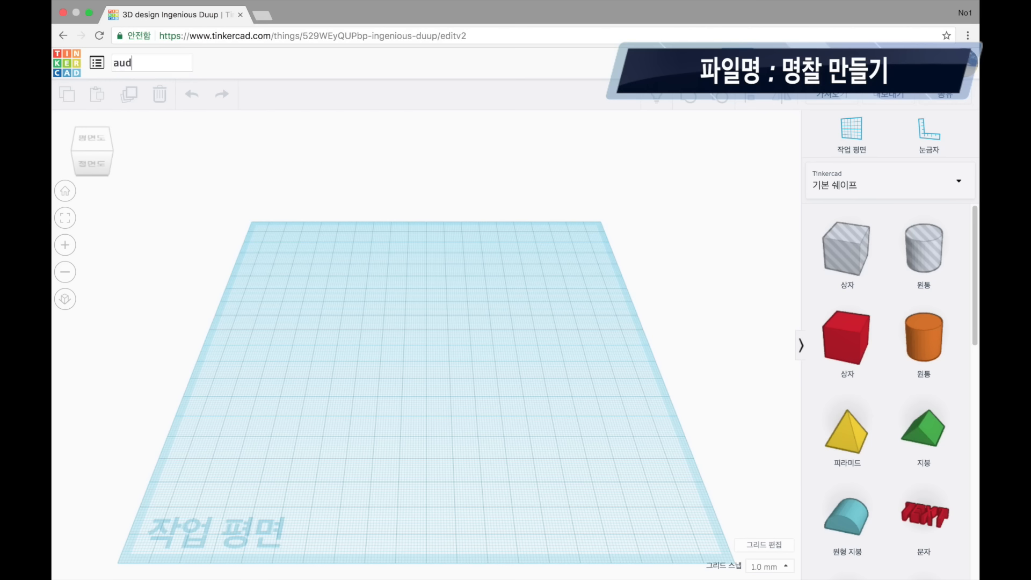
key(BackSpace)
key(BackSpace)
key(BackSpace)
key(BackSpace)
key(BackSpace)
text(명찰만들기)
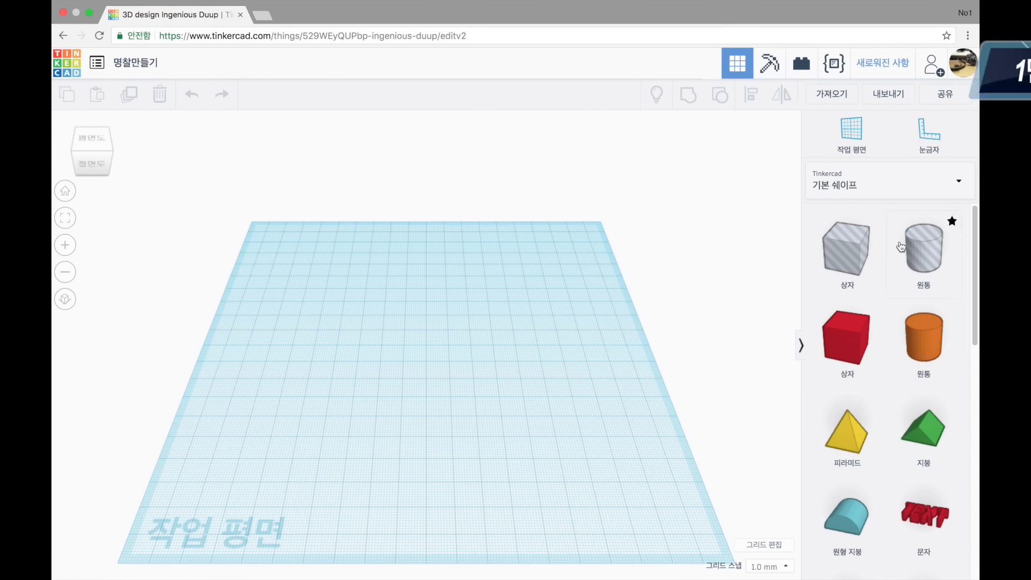
- Place a solid box on the workplane and size its base to 70 mm long by 26 mm wide
drag(853, 352, 372, 373)
mouse_move(372, 373)
click(344, 410)
text(70)
key(Tab)
text(2)
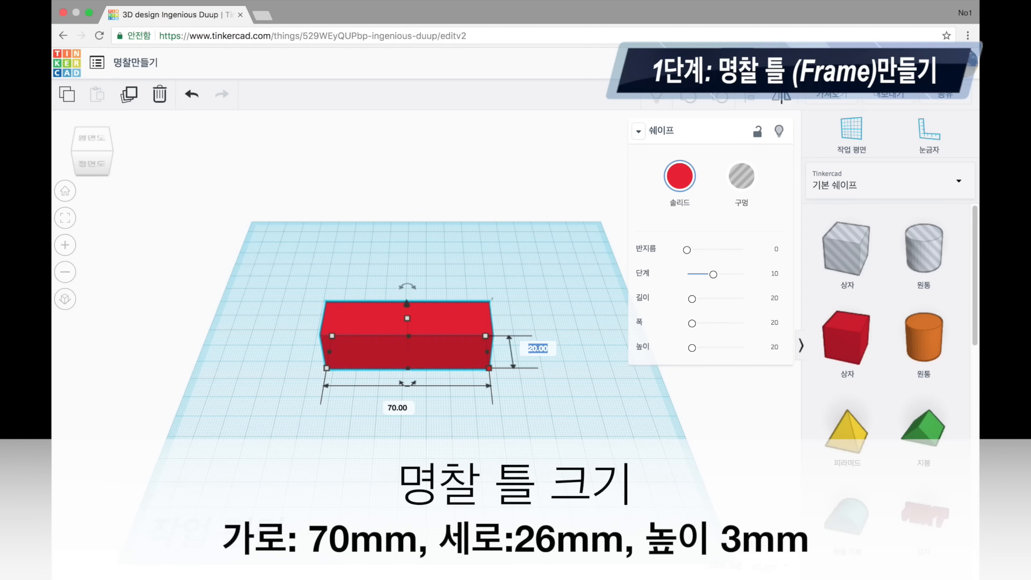
text(6)
key(Return)
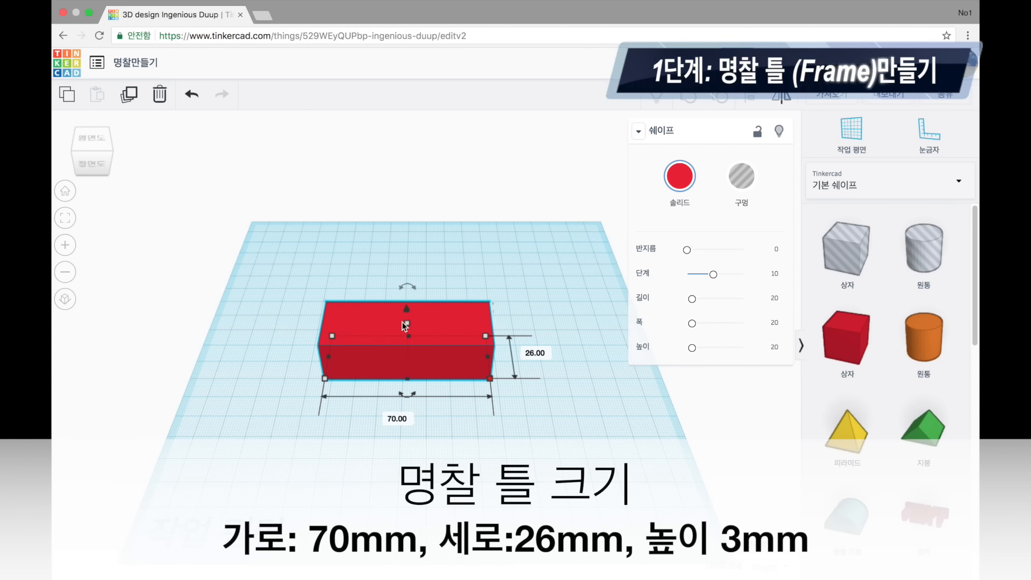
- Set the box's height to 3 mm to form the name tag plate
mouse_move(406, 323)
click(471, 340)
text(3)
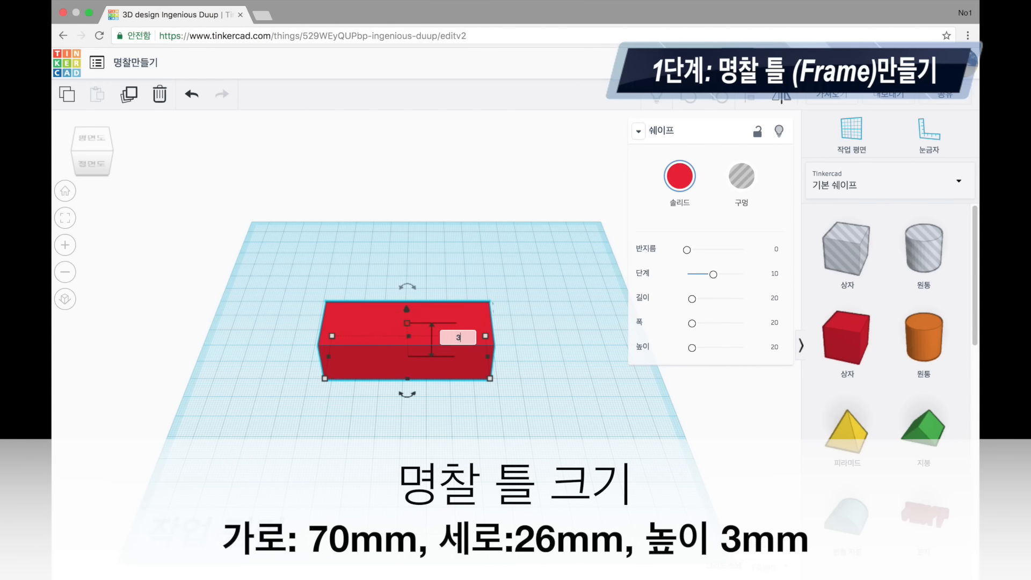
key(Return)
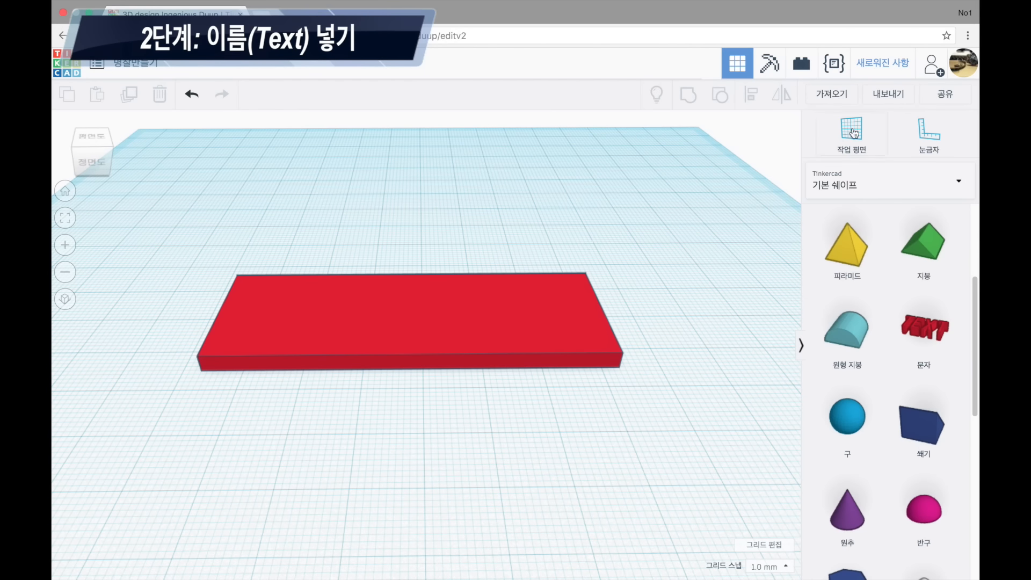
- Set the workplane on the plate's top face and place a Text shape on it
click(858, 135)
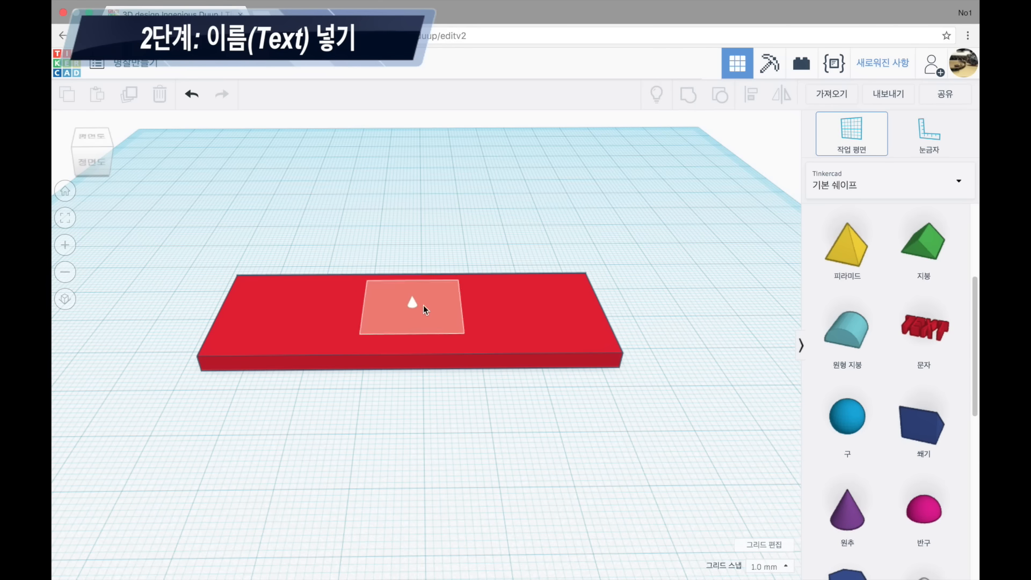
click(398, 312)
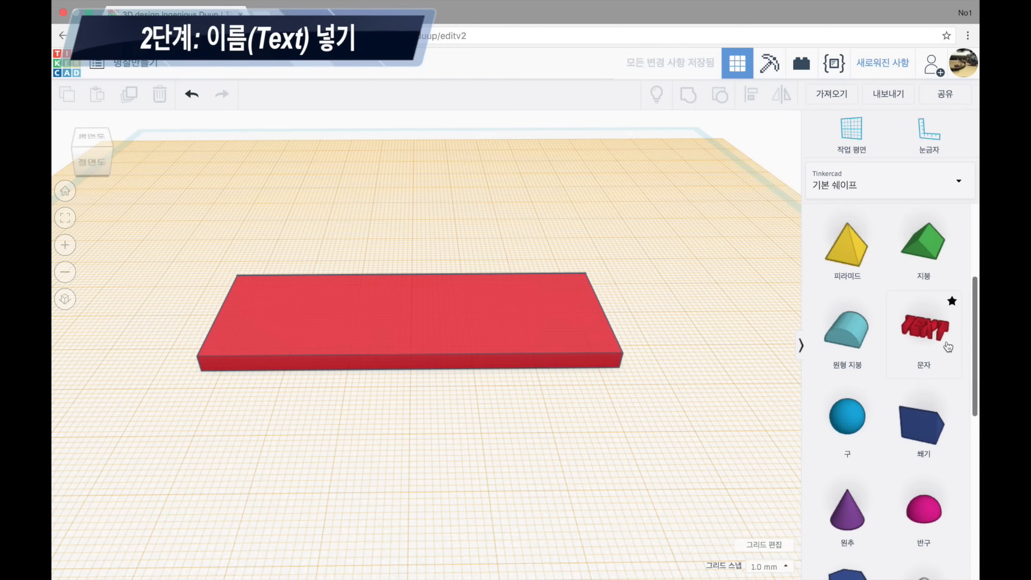
drag(931, 337, 417, 312)
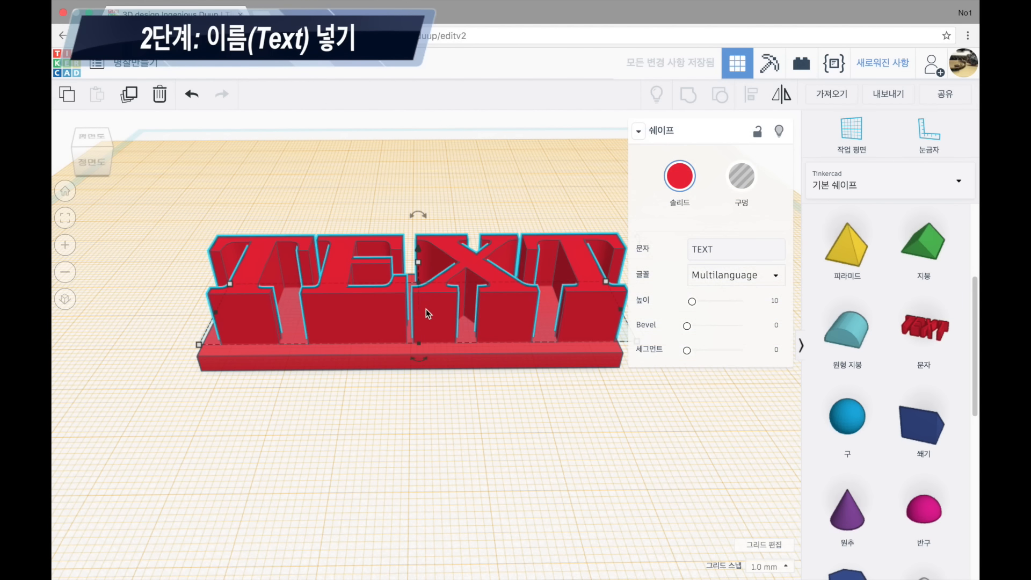
- Replace the Text shape's wording with the wearer's full name and colour it yellow
drag(727, 244, 640, 258)
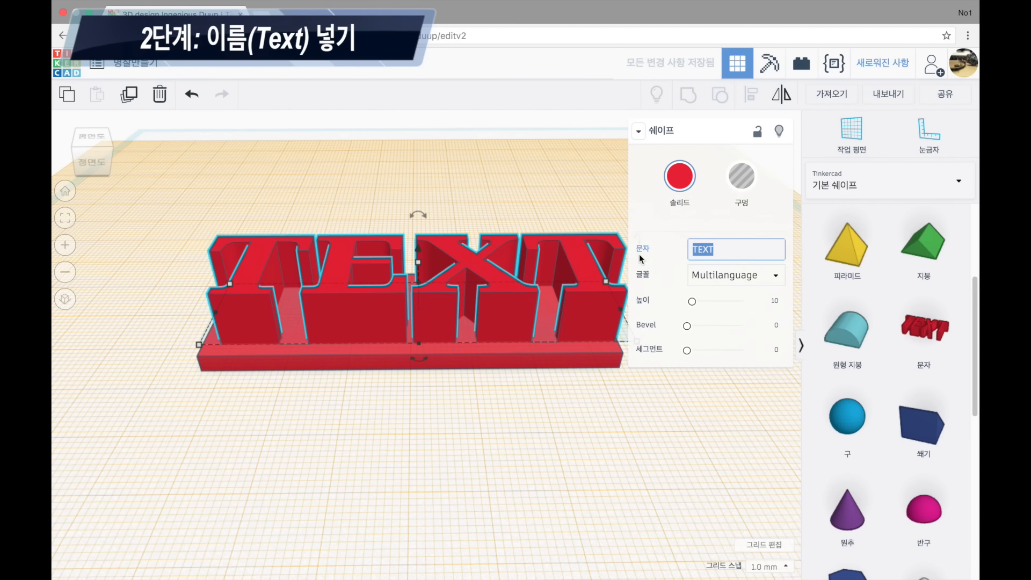
text(홍길동)
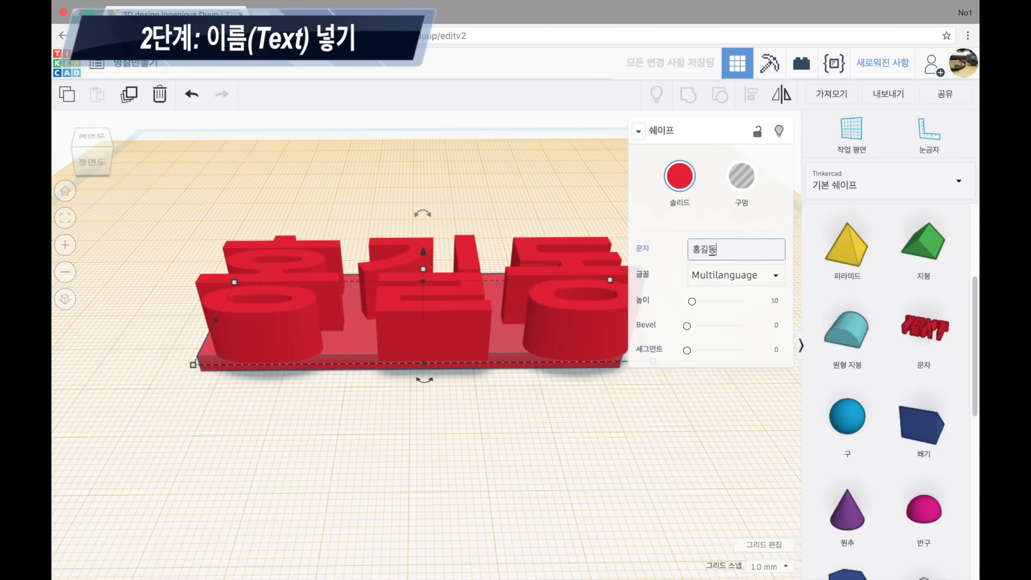
click(686, 166)
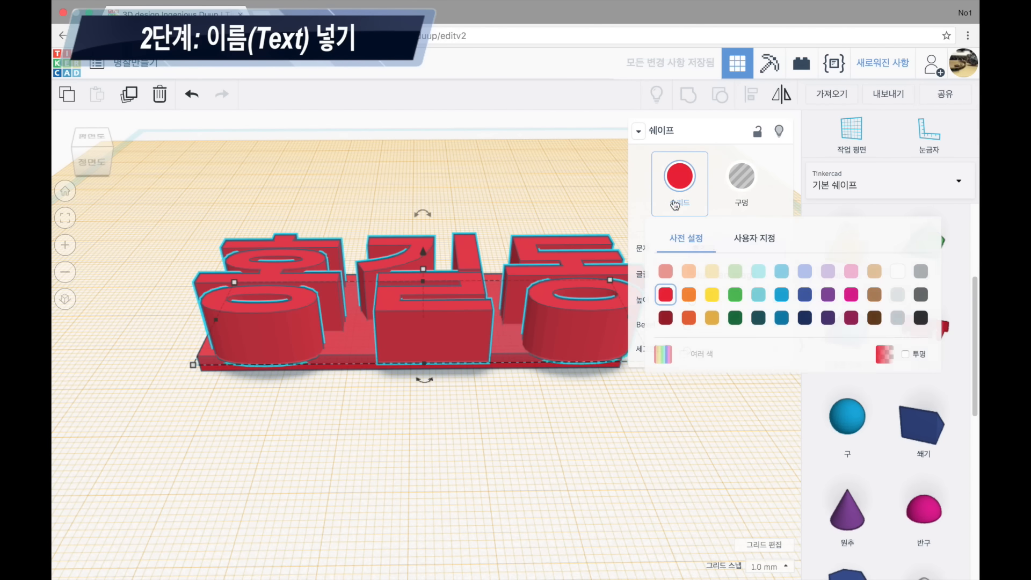
click(714, 296)
click(549, 192)
- Resize the name text to 55 mm long by 20 mm wide
right_drag(549, 193, 552, 310)
click(552, 314)
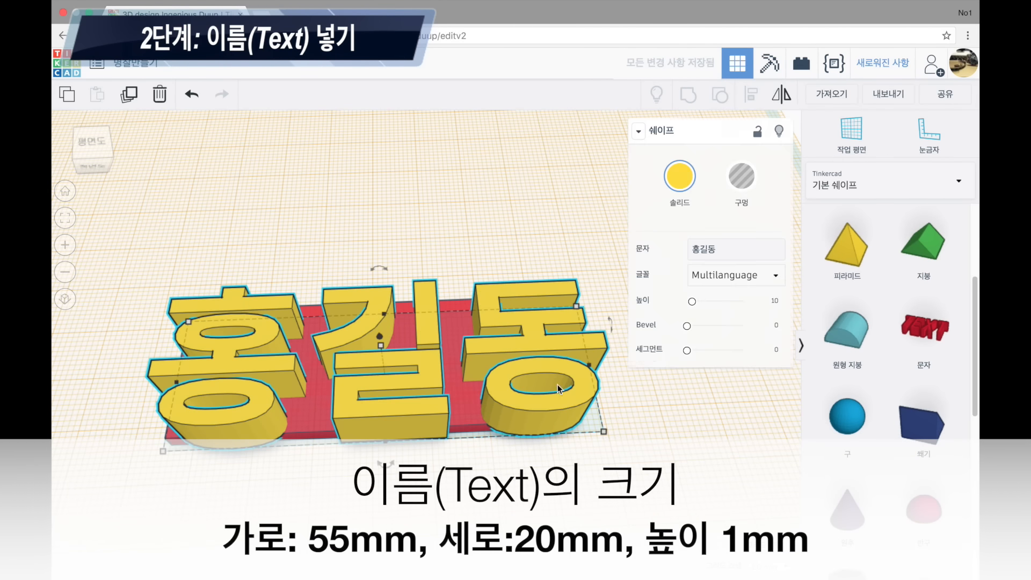
text(55)
key(Tab)
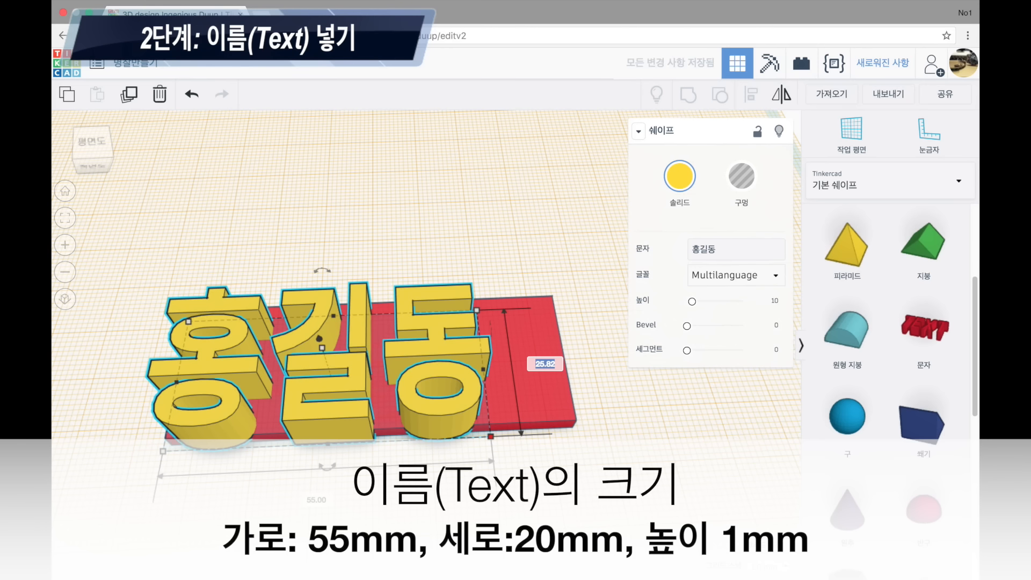
text(20)
key(Return)
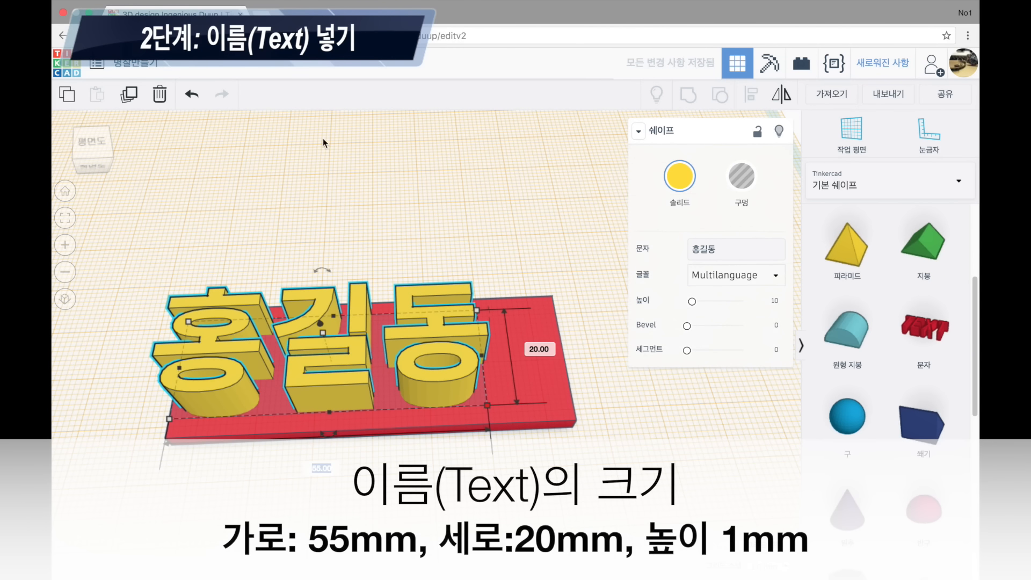
- Set the name text's height to 1 mm and deselect it
click(323, 333)
click(386, 345)
text(1)
key(Return)
click(362, 212)
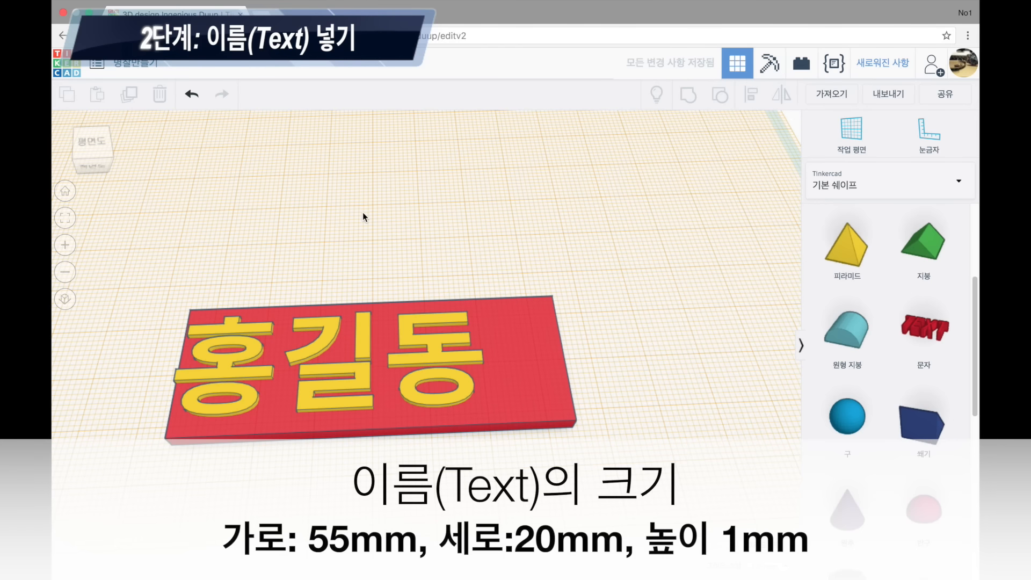
- Return the workplane from the plate's top face to the base grid
scroll(408, 199, down, 2)
right_drag(551, 178, 612, 177)
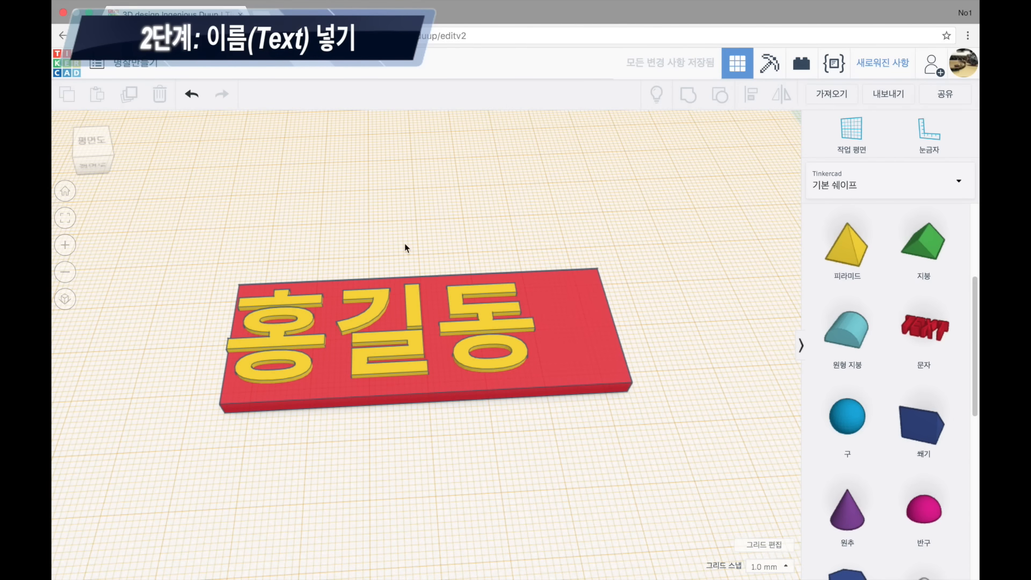
middle_drag(566, 200, 545, 211)
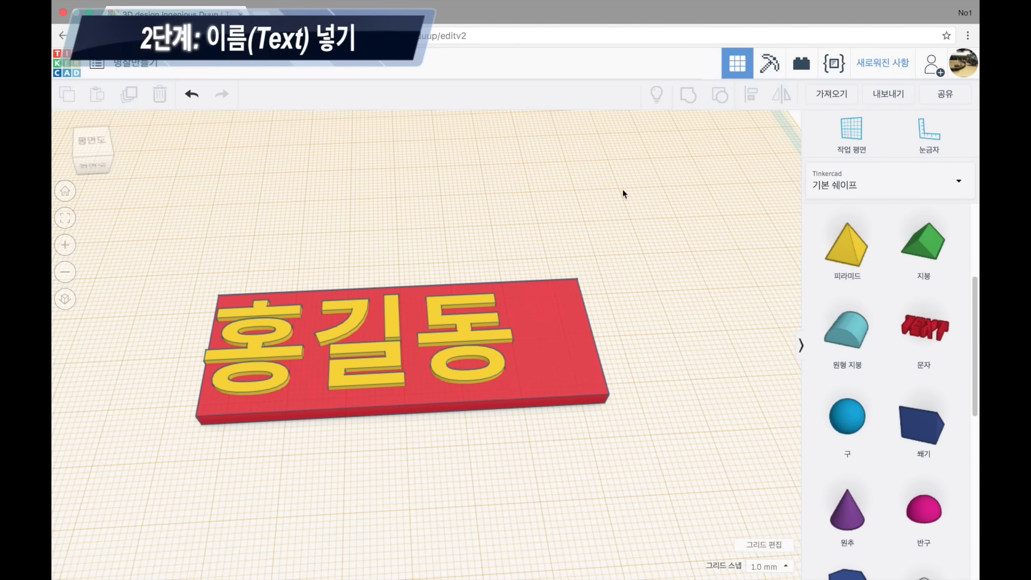
click(855, 139)
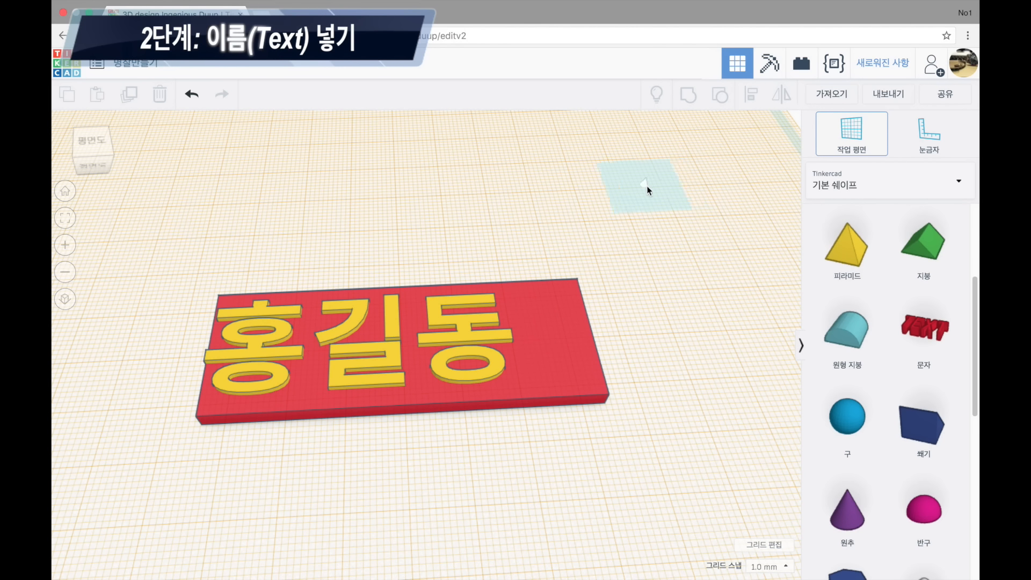
click(658, 186)
mouse_move(660, 241)
right_down()
mouse_move(666, 250)
mouse_move(684, 231)
mouse_move(680, 241)
right_up()
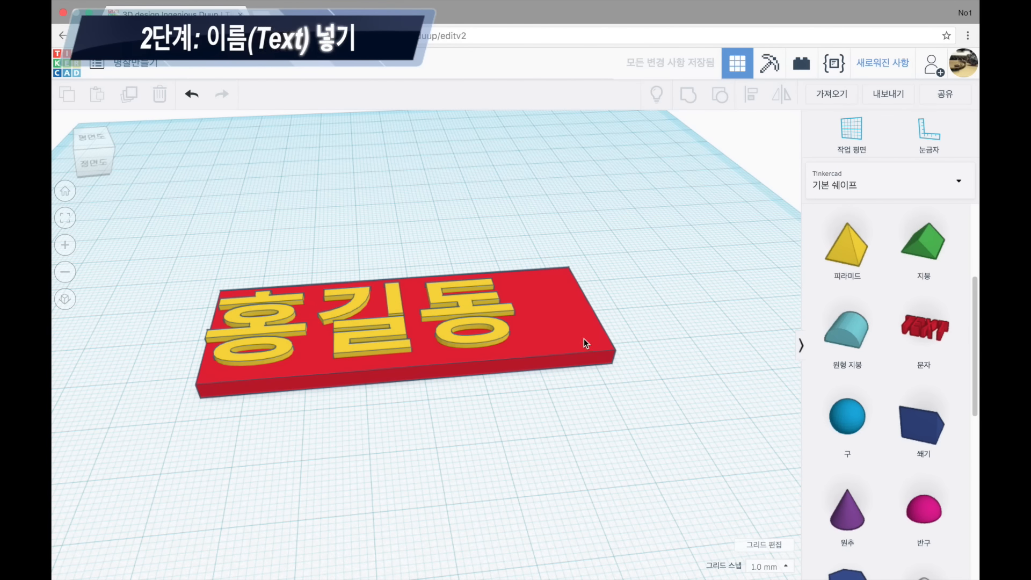
right_drag(634, 317, 622, 342)
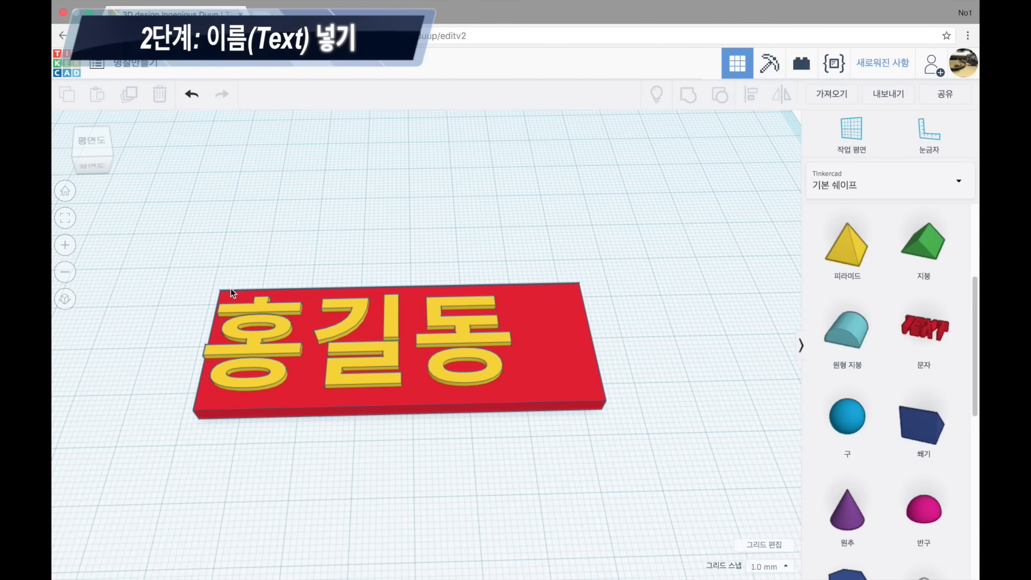
- Select the plate and the name text together and align them on their centres
drag(139, 232, 669, 439)
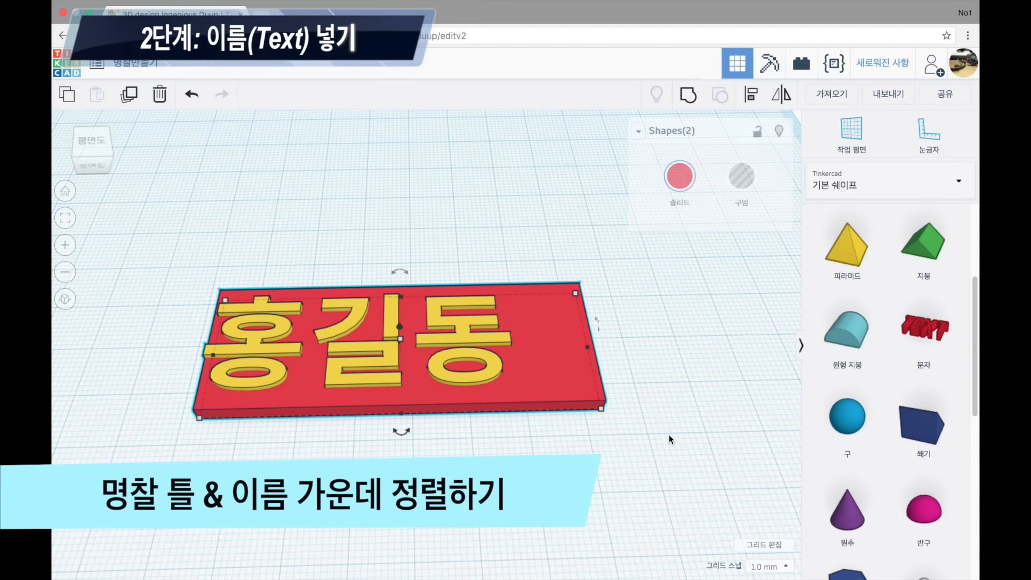
click(752, 96)
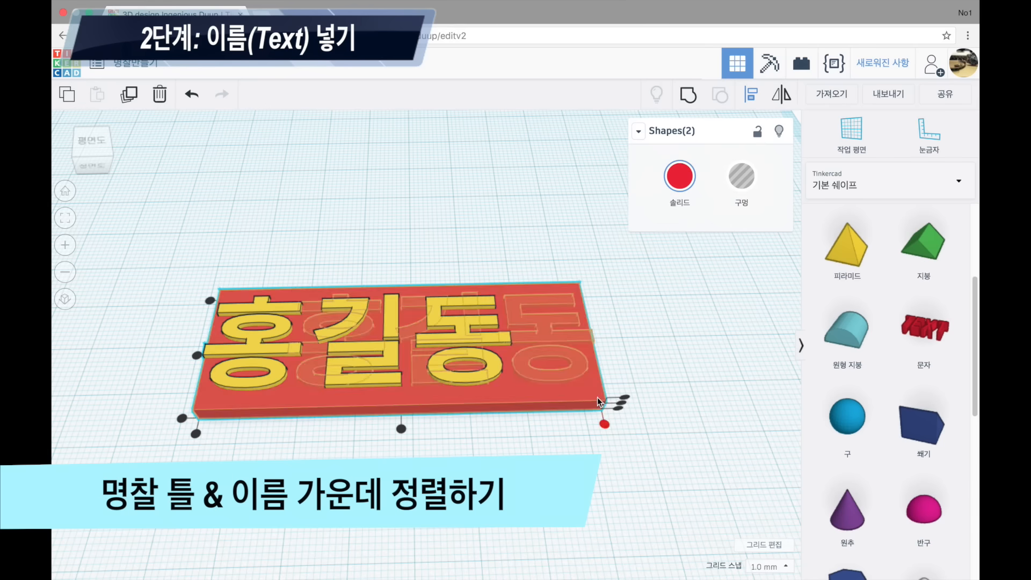
click(401, 429)
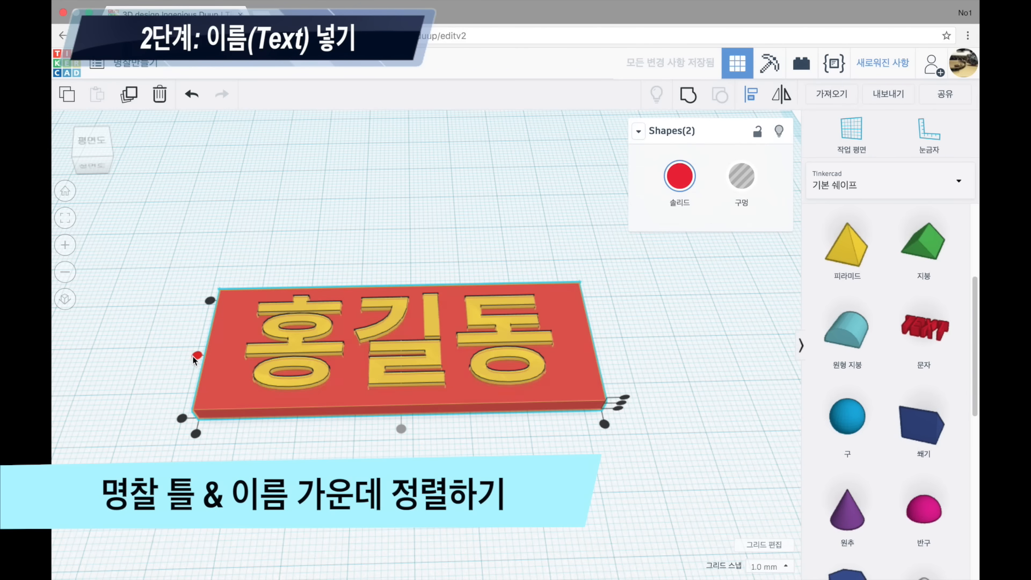
click(415, 172)
right_drag(455, 182, 472, 193)
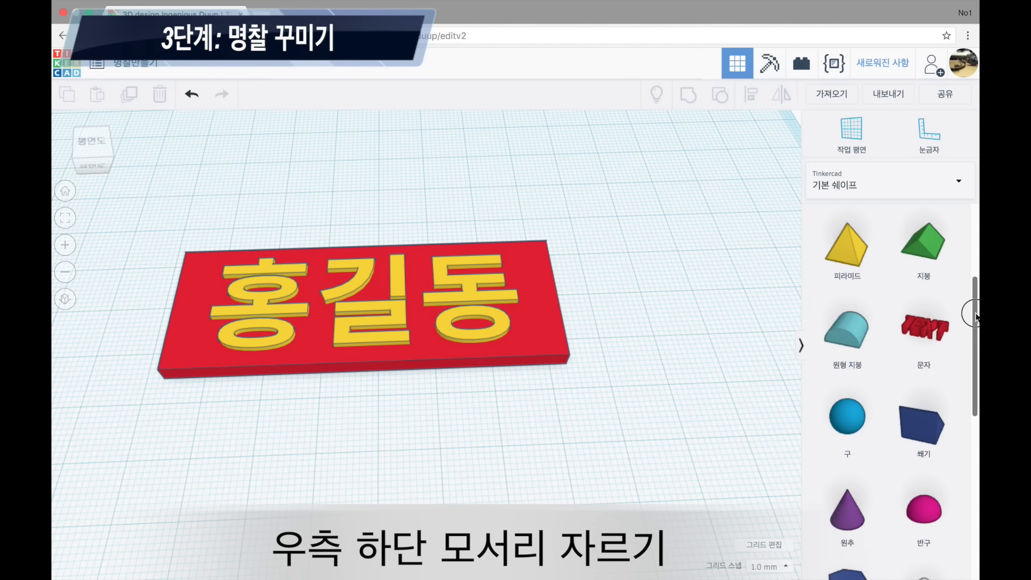
- Place a box diagonally across the plate's lower-right corner and turn it into a hole
scroll(878, 293, up, 4)
drag(854, 356, 573, 373)
scroll(659, 392, up, 3)
drag(465, 435, 419, 433)
middle_drag(315, 442, 360, 461)
click(744, 176)
- Lower the hole box by 4 mm so it passes through the plate's corner
right_drag(664, 478, 610, 456)
drag(546, 196, 544, 224)
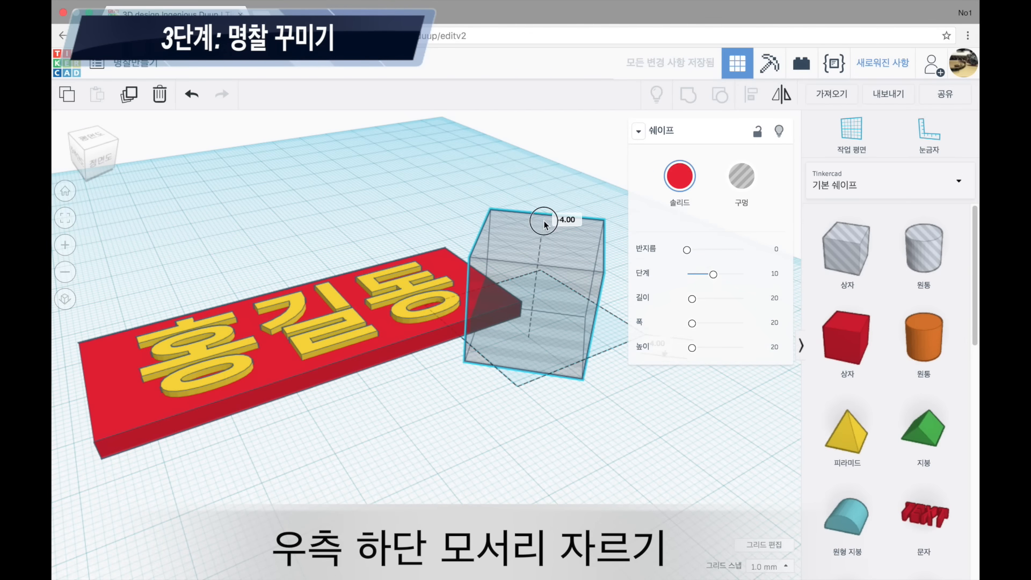
right_click(535, 170)
right_drag(472, 189, 414, 243)
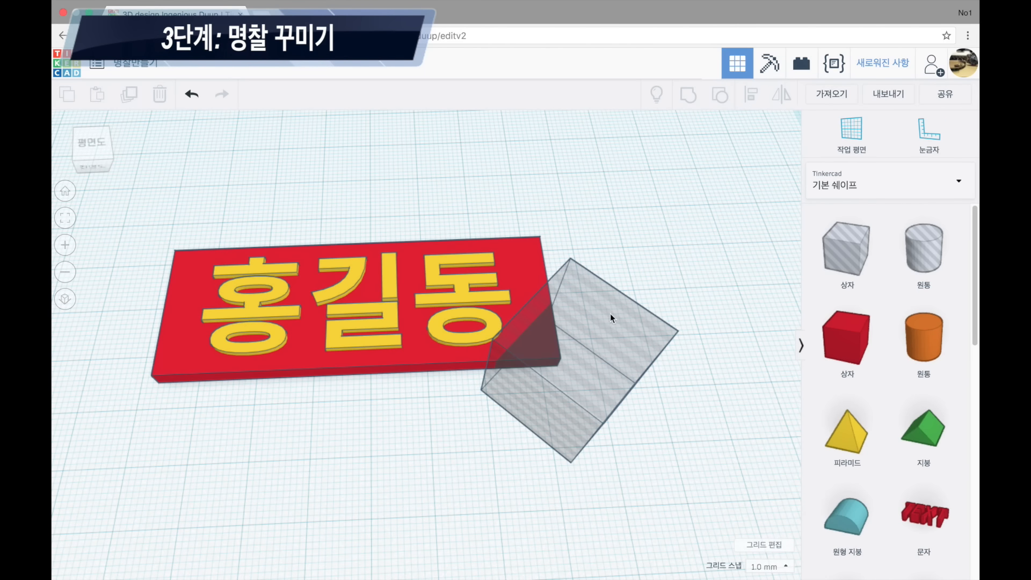
- Group the plate with the hole box to cut off the plate's lower-right corner
click(535, 247)
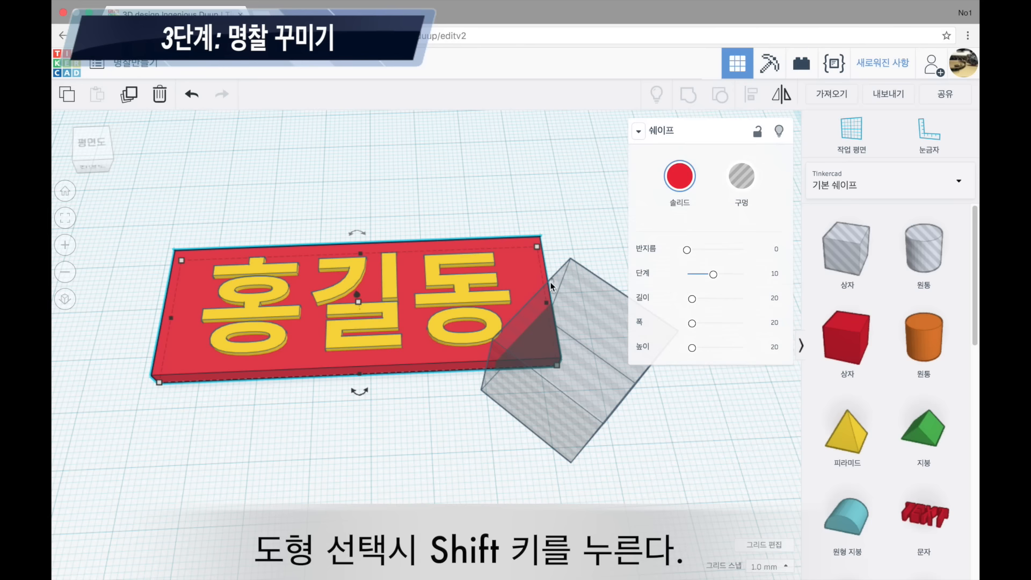
shift+click(589, 288)
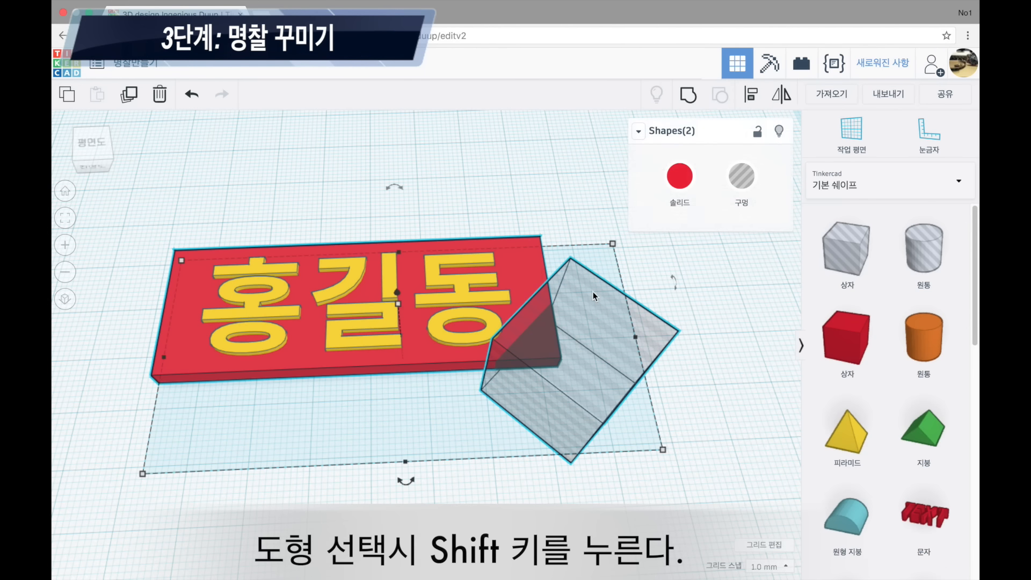
click(677, 100)
click(555, 179)
right_drag(555, 179, 590, 494)
middle_drag(499, 431, 537, 392)
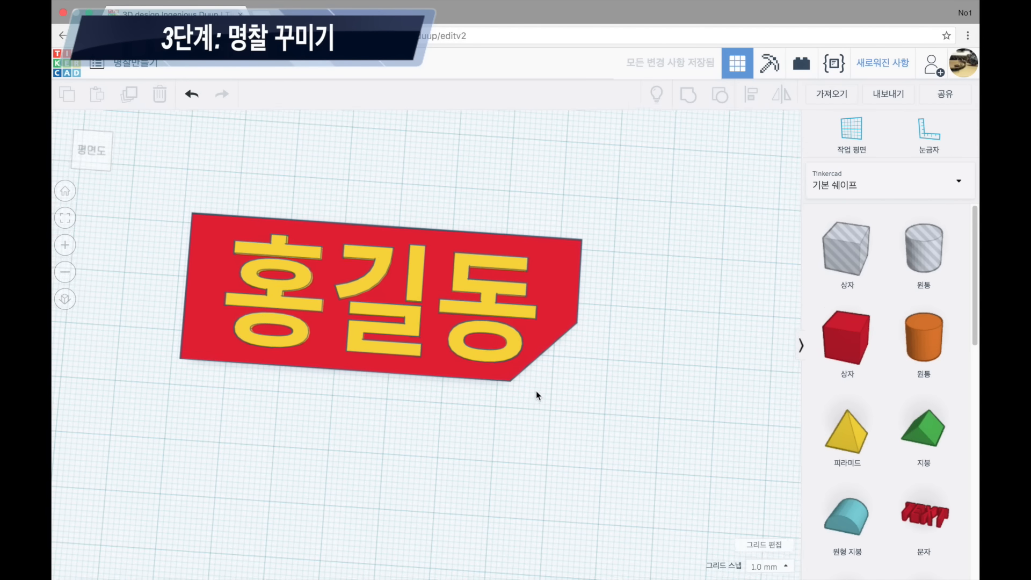
- Place a solid cylinder at the plate's upper-left corner and set its number of sides to 12
middle_drag(514, 432, 560, 400)
right_drag(385, 424, 283, 199)
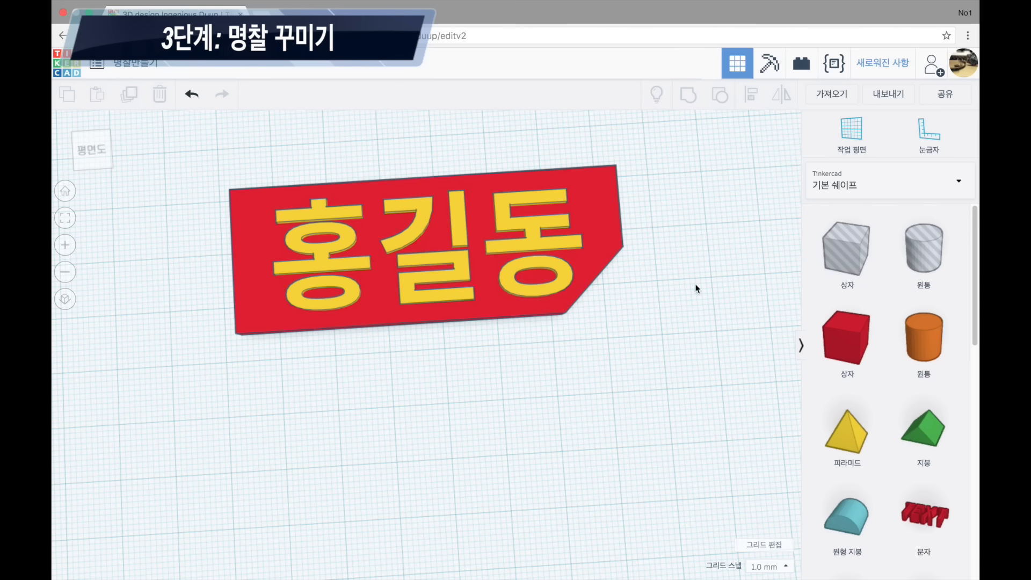
drag(927, 350, 258, 212)
middle_drag(328, 336, 445, 352)
scroll(553, 275, up, 1)
scroll(553, 278, up, 2)
middle_drag(682, 384, 662, 424)
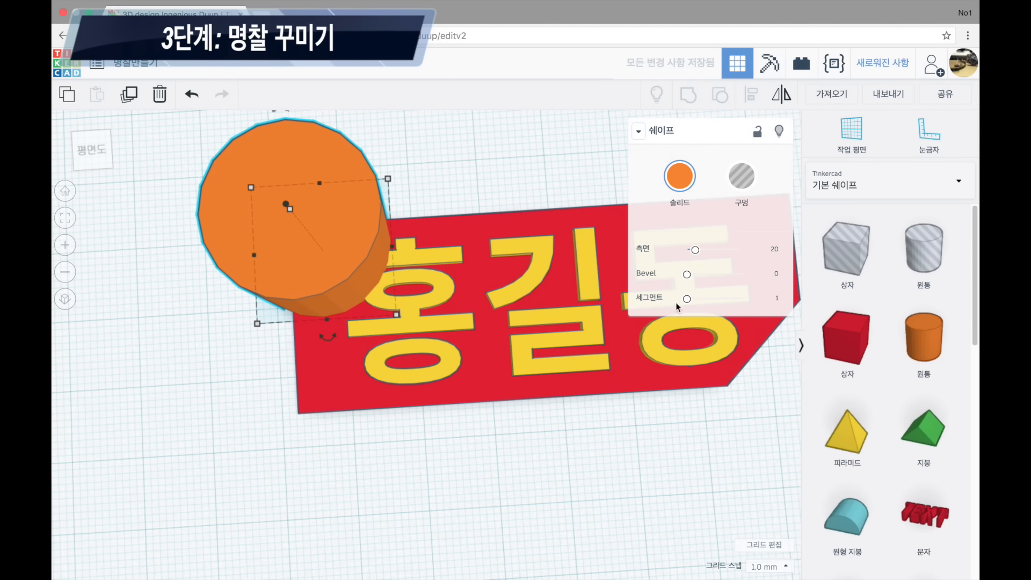
click(695, 251)
drag(695, 251, 686, 251)
- Set the 12-sided cylinder's width and length to 10 mm each
mouse_move(562, 178)
middle_down()
mouse_move(616, 187)
mouse_move(545, 174)
middle_up()
right_drag(545, 178, 469, 194)
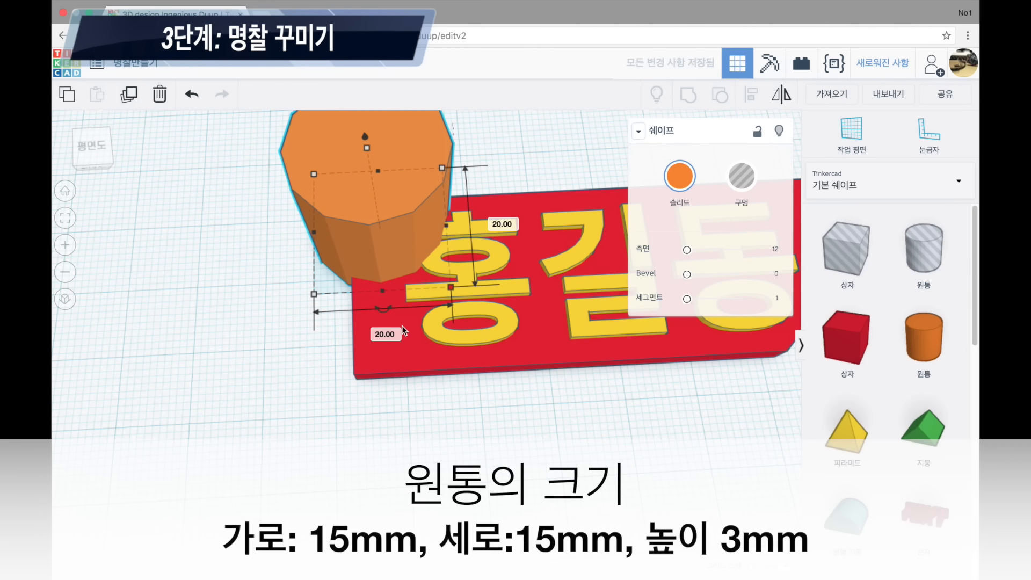
click(385, 334)
text(10)
key(Tab)
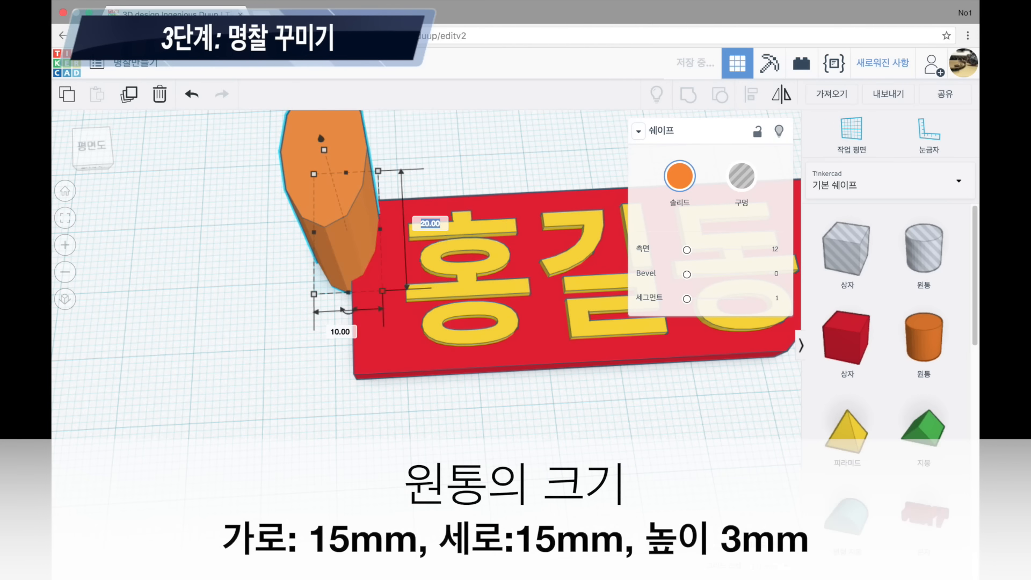
text(10)
key(Return)
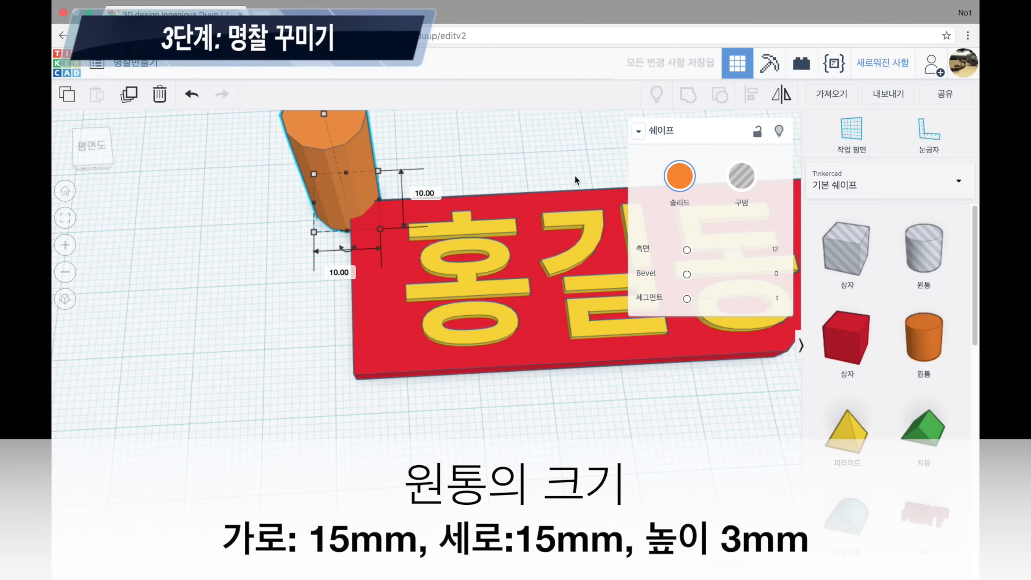
- Resize the 12-sided cylinder to 15 mm wide and 15 mm long
middle_drag(513, 188, 499, 249)
right_drag(498, 248, 450, 277)
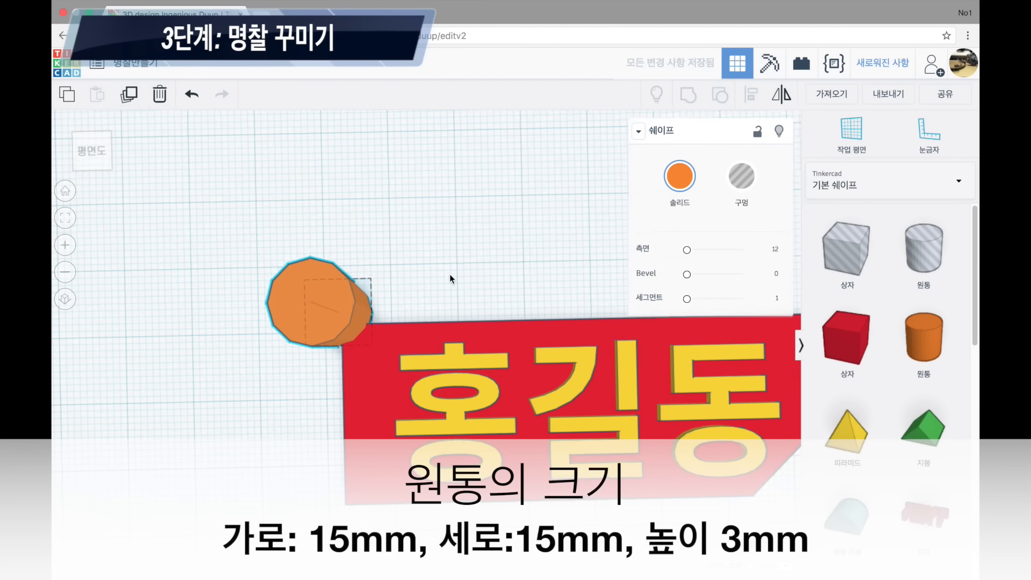
middle_drag(451, 277, 466, 289)
mouse_move(403, 337)
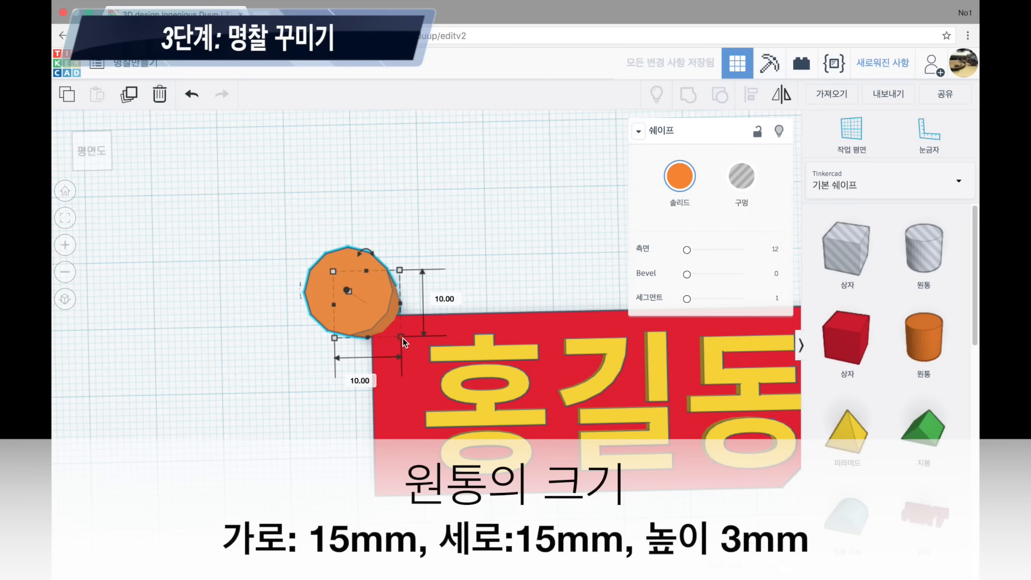
click(373, 385)
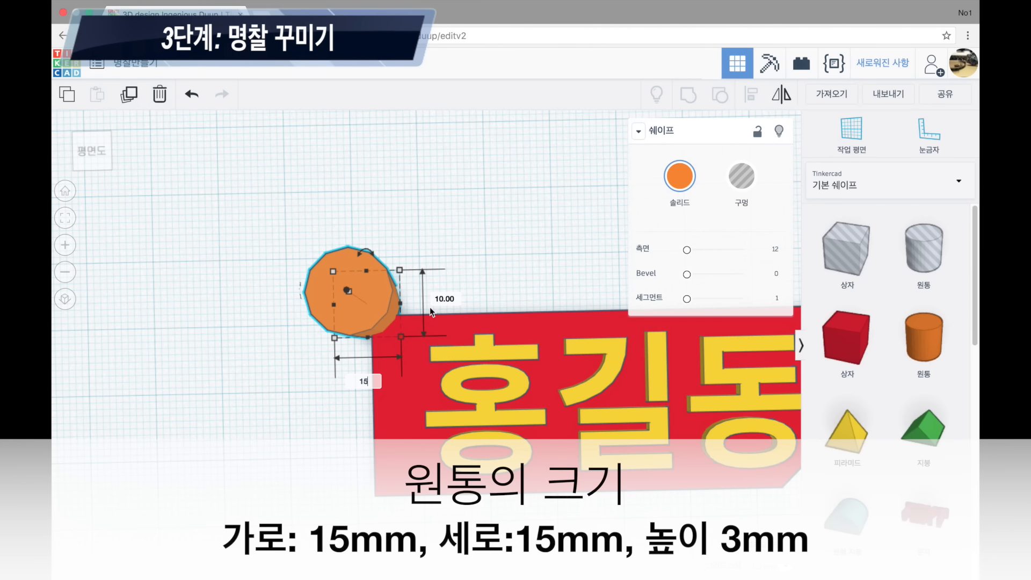
text(15)
key(Tab)
click(522, 257)
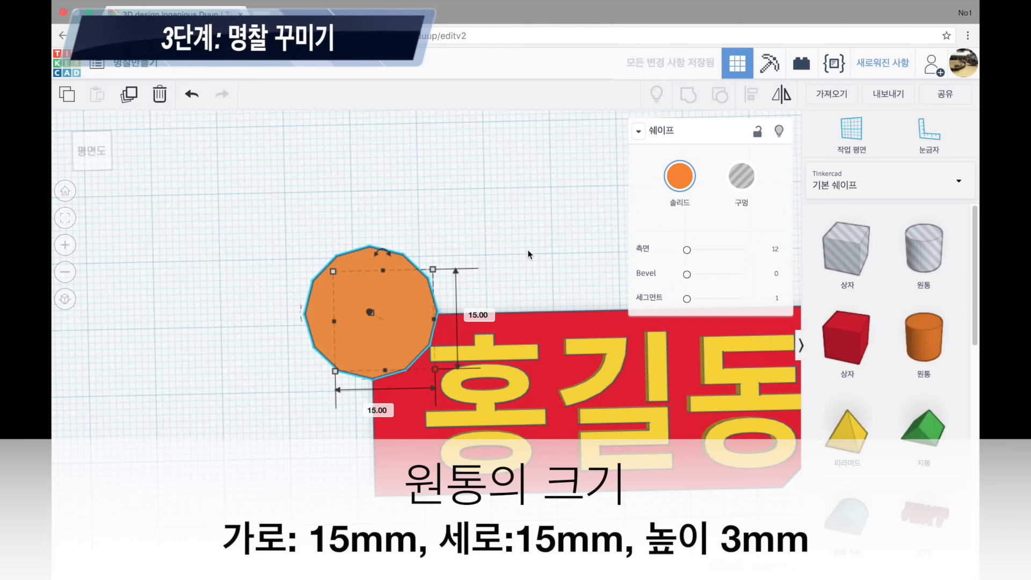
- Nudge the 15 mm cylinder slightly further onto the plate's upper-left corner
middle_drag(526, 249, 538, 210)
right_drag(538, 209, 541, 207)
drag(389, 264, 409, 281)
right_drag(409, 282, 411, 286)
click(89, 157)
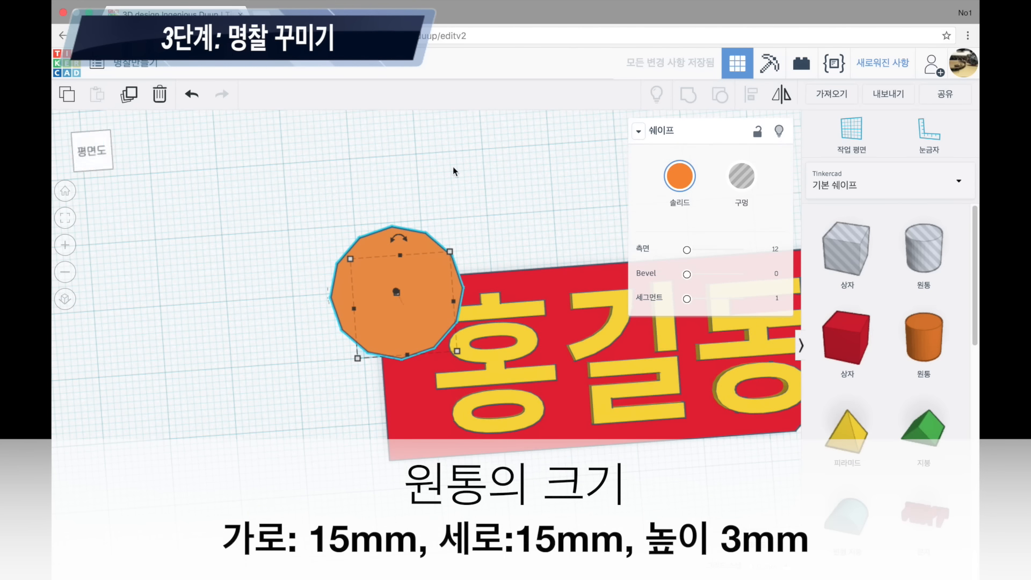
right_drag(532, 212, 541, 248)
drag(435, 306, 441, 310)
- Set the 12-sided cylinder's height to 3 mm
right_drag(482, 265, 477, 138)
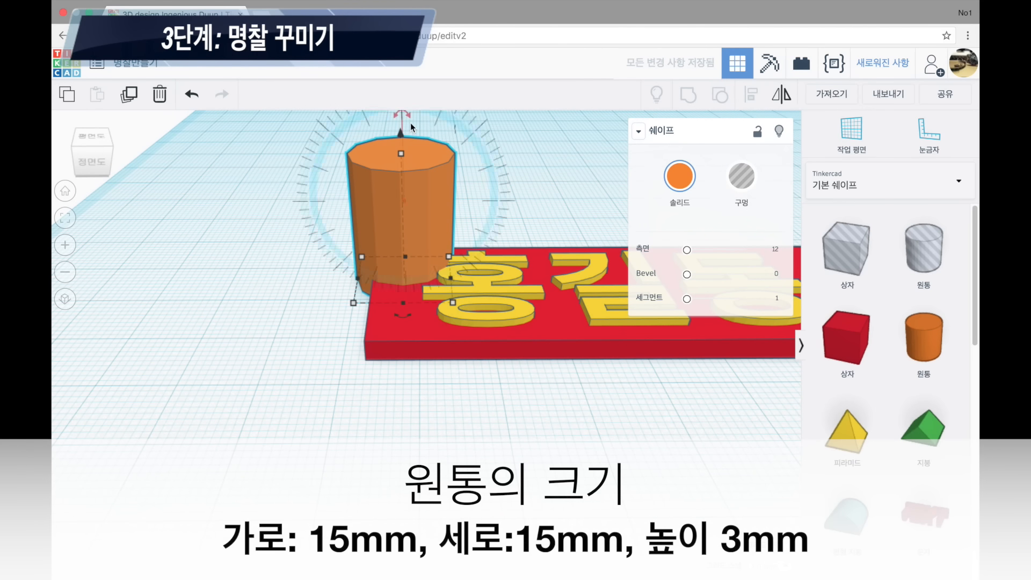
mouse_move(401, 153)
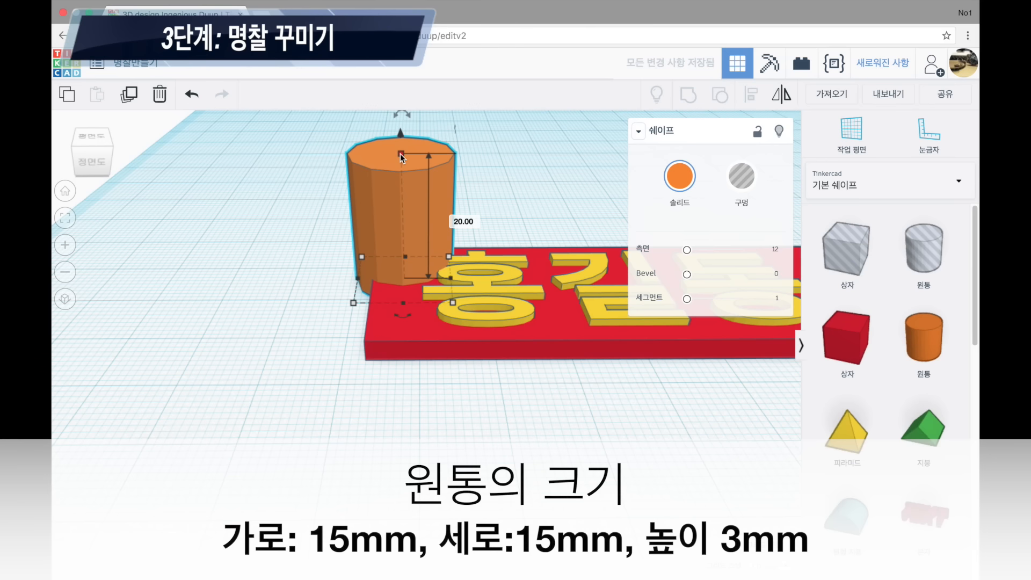
text(2)
key(Return)
click(456, 274)
key(Return)
- Shift the flattened cylinder 3 mm left and 2 mm along the plate's short side, keeping it overlapping the upper-left corner
right_drag(295, 211, 290, 301)
click(302, 266)
mouse_move(309, 327)
mouse_down()
mouse_move(295, 325)
mouse_move(304, 275)
mouse_up()
right_drag(303, 271, 306, 292)
drag(409, 280, 386, 271)
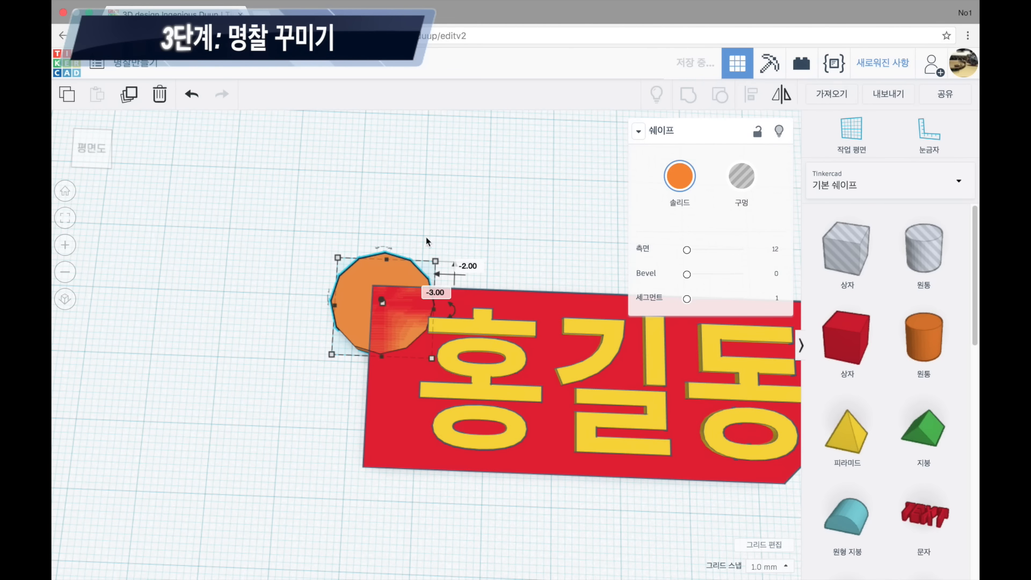
click(472, 223)
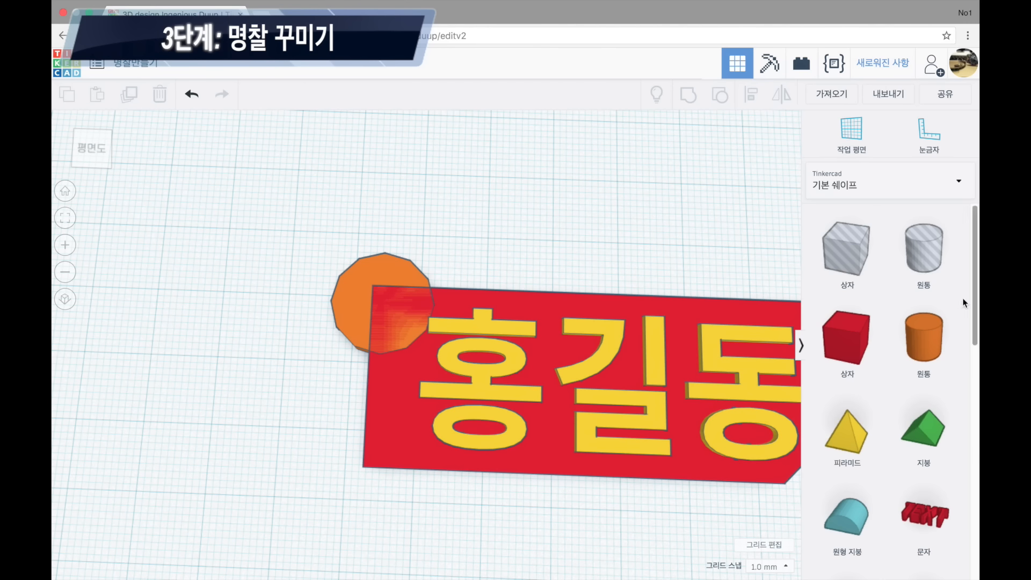
- Place a second solid cylinder above the plate's upper-left corner, 10 mm wide and 10 mm long with 64 sides
drag(924, 338, 454, 248)
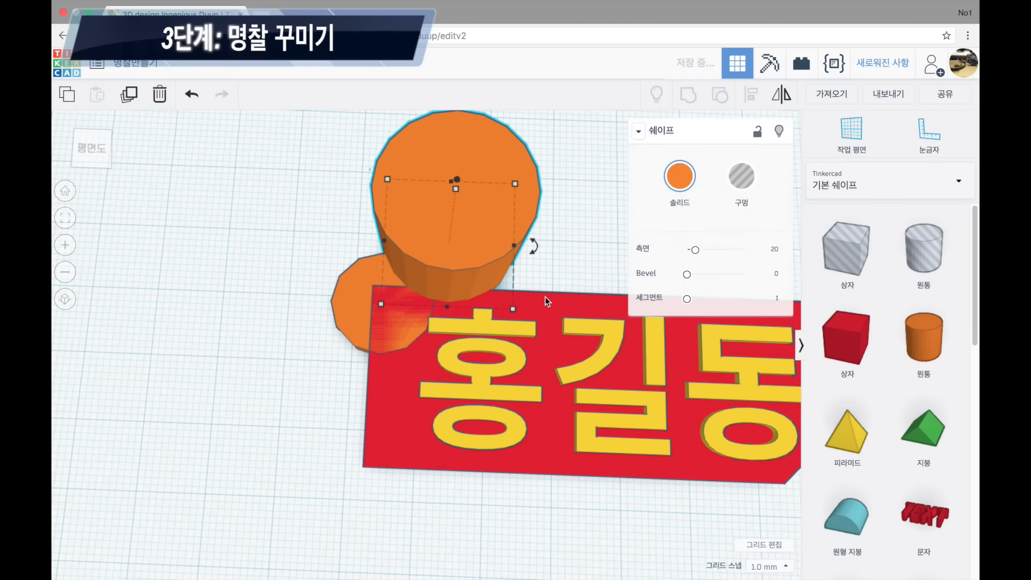
click(449, 354)
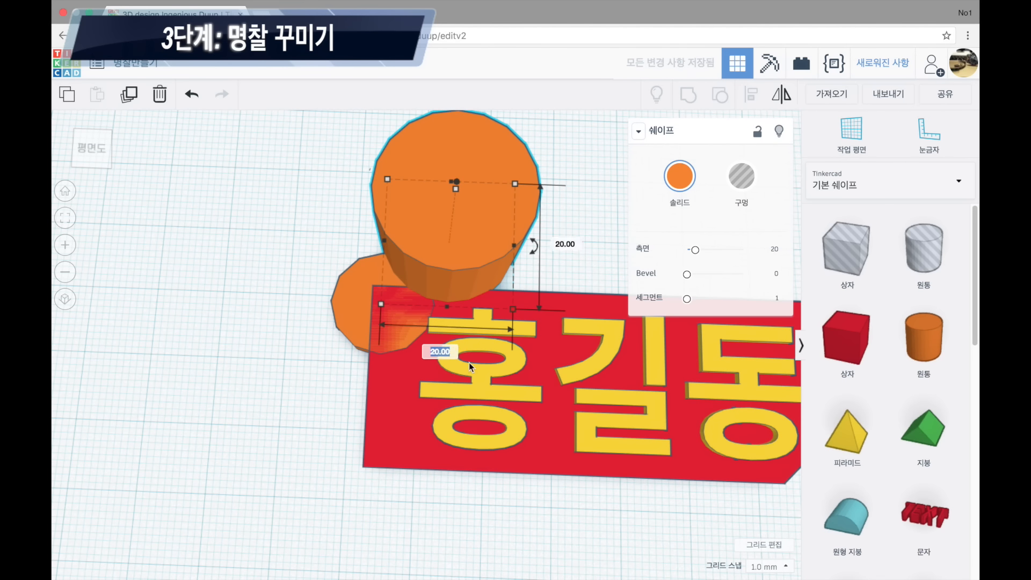
text(10)
key(Tab)
text(10)
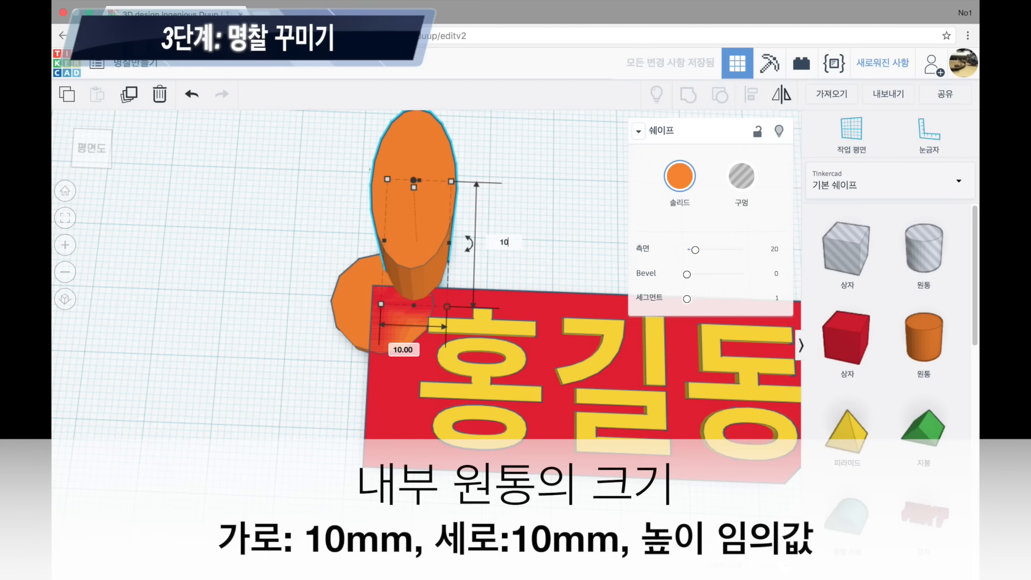
key(Return)
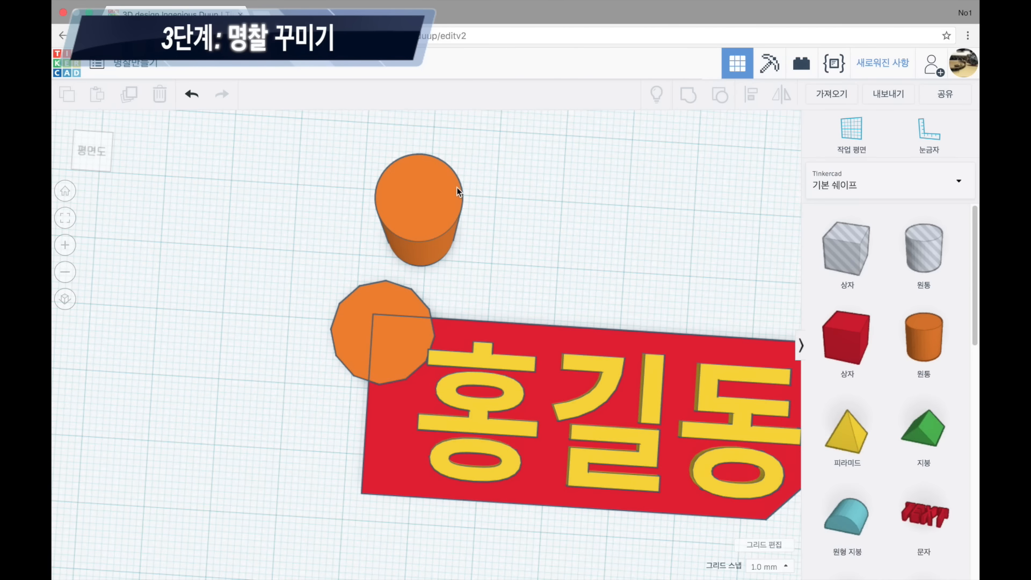
- Turn the round 10 mm cylinder into a hole
click(458, 186)
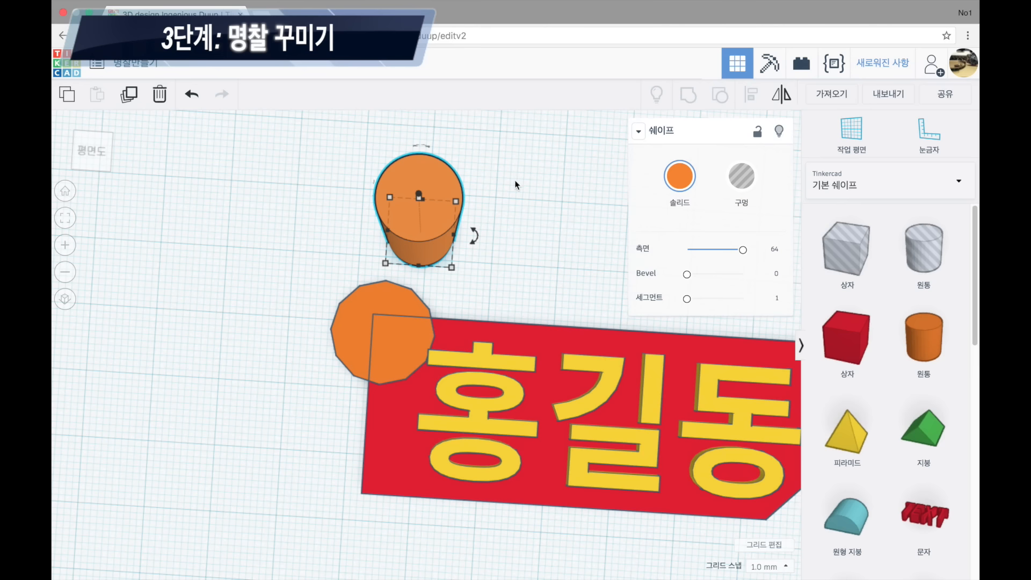
click(738, 185)
click(546, 186)
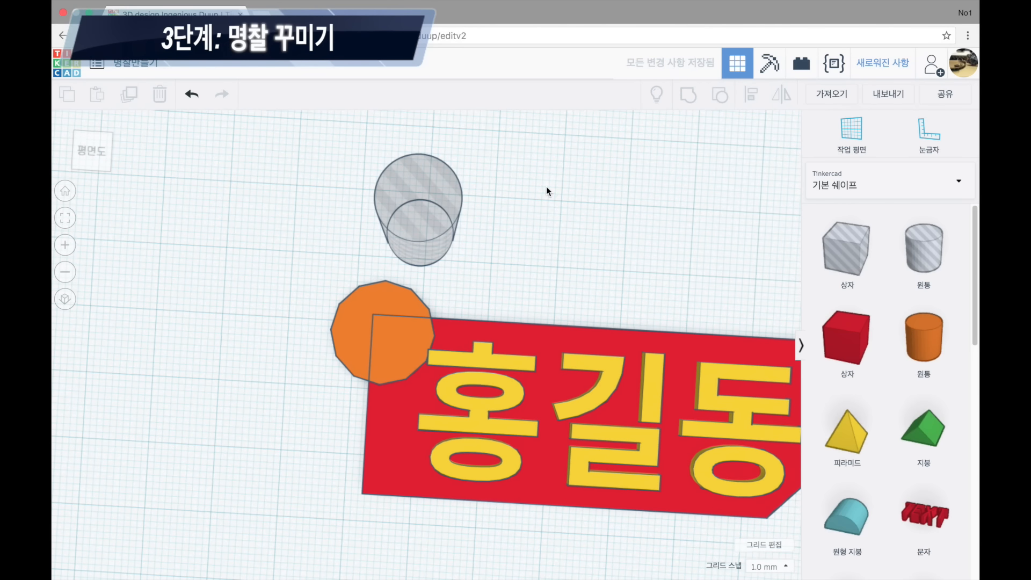
- Align the hole cylinder to the centre of the 12-sided orange cylinder in both horizontal directions, using the orange cylinder as the reference
click(429, 300)
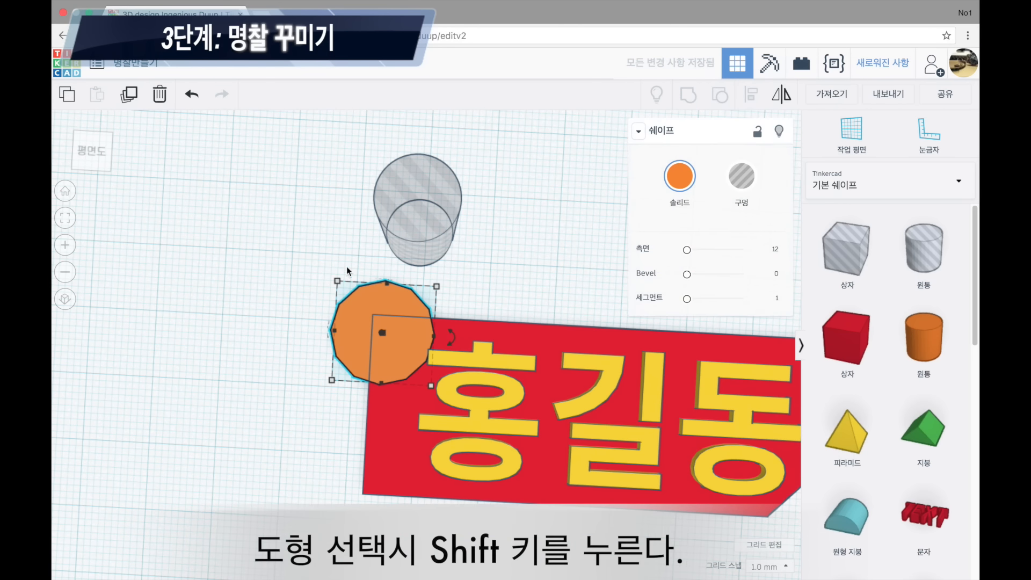
shift+click(434, 173)
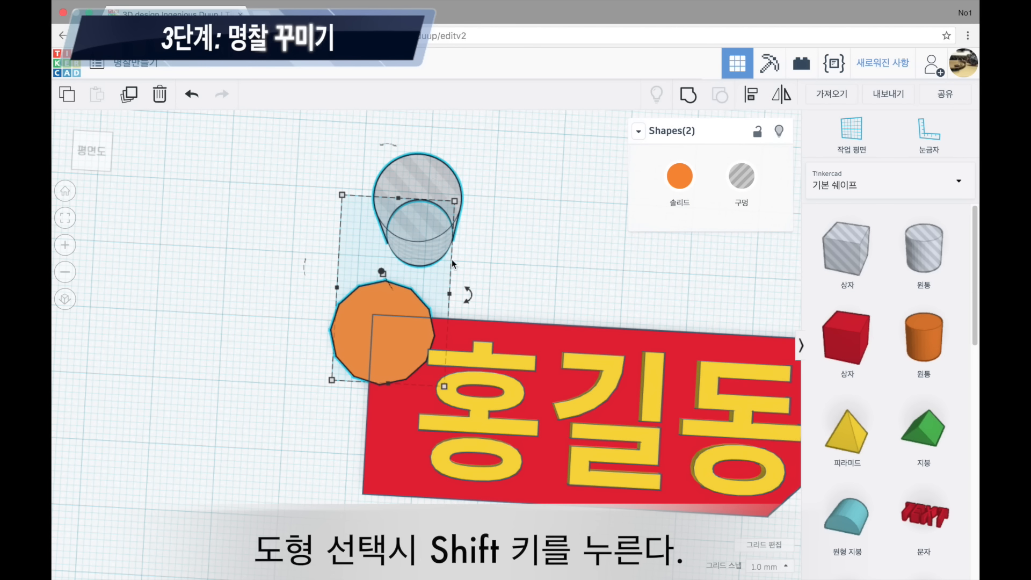
click(751, 95)
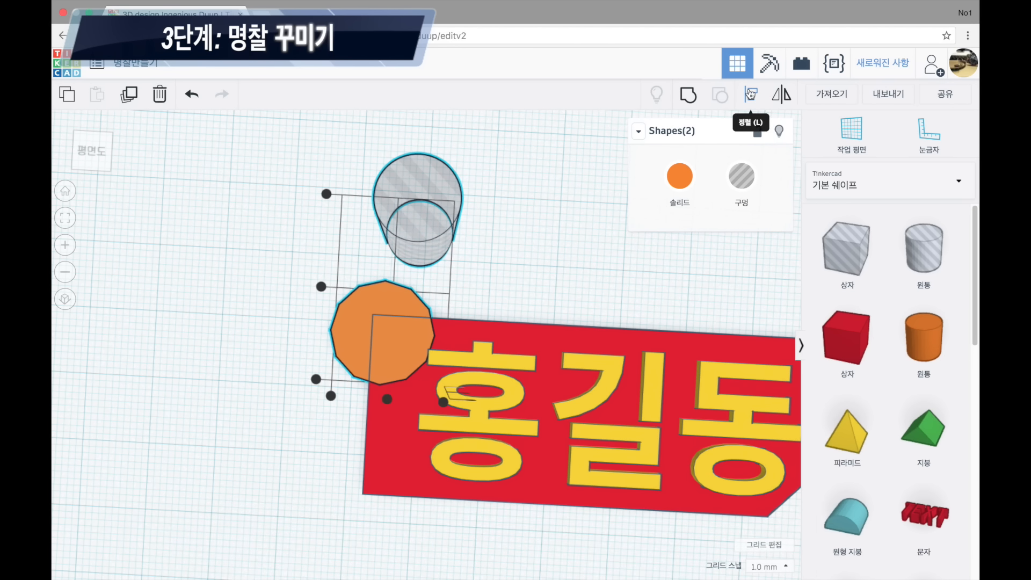
click(345, 333)
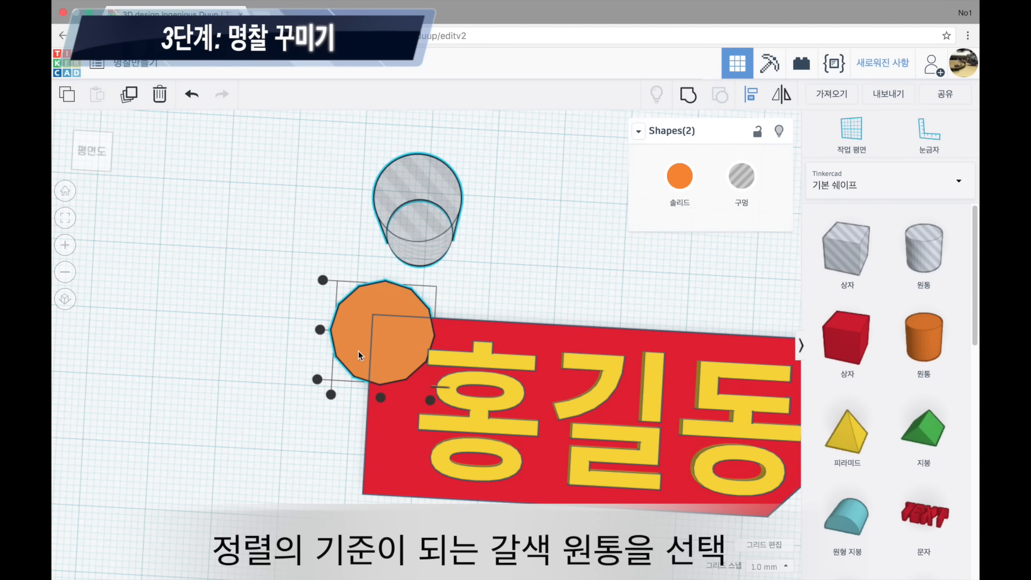
click(320, 331)
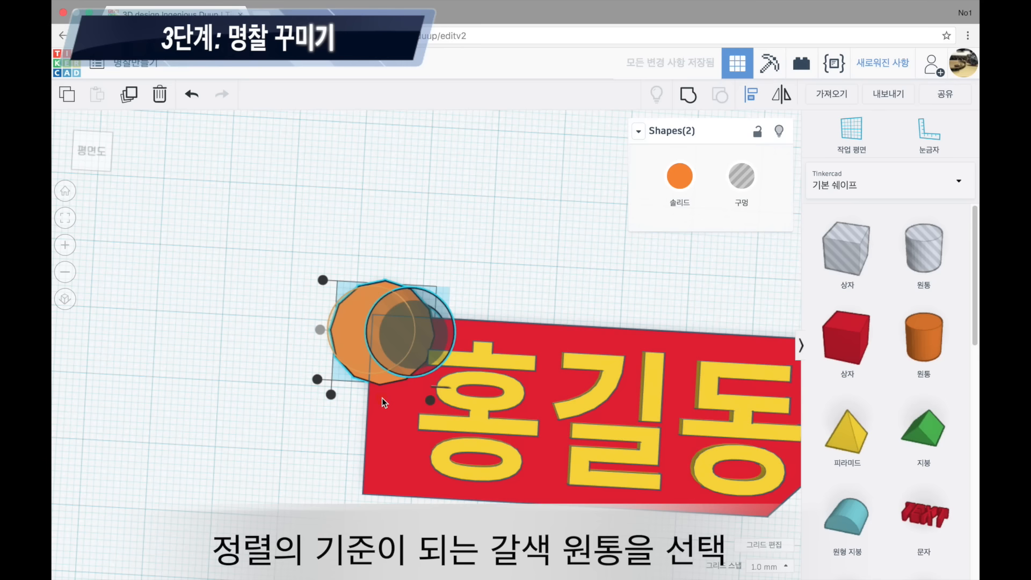
click(381, 398)
click(328, 429)
- Lower the hole cylinder by 4 mm so it passes through the 12-sided cylinder
right_drag(328, 432, 407, 385)
click(367, 311)
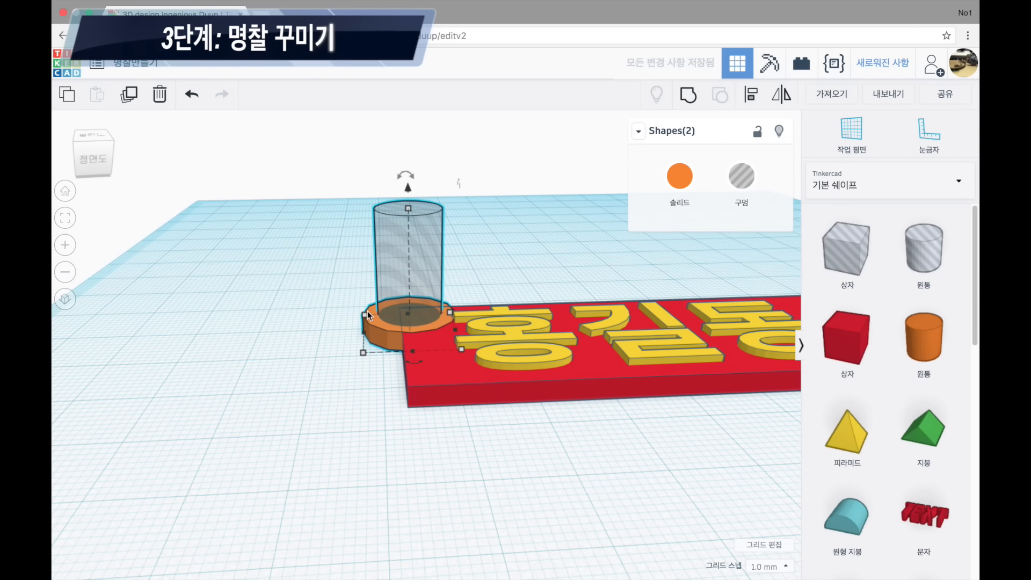
drag(407, 189, 407, 204)
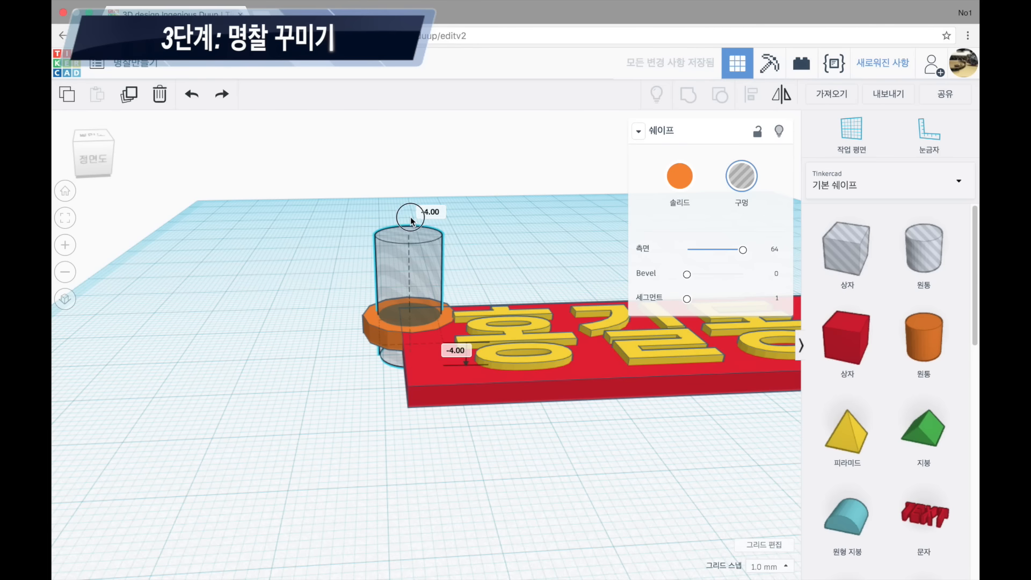
- Group the orange cylinder, the red plate and the hole cylinder to cut a ring opening at the plate's corner
right_click(290, 266)
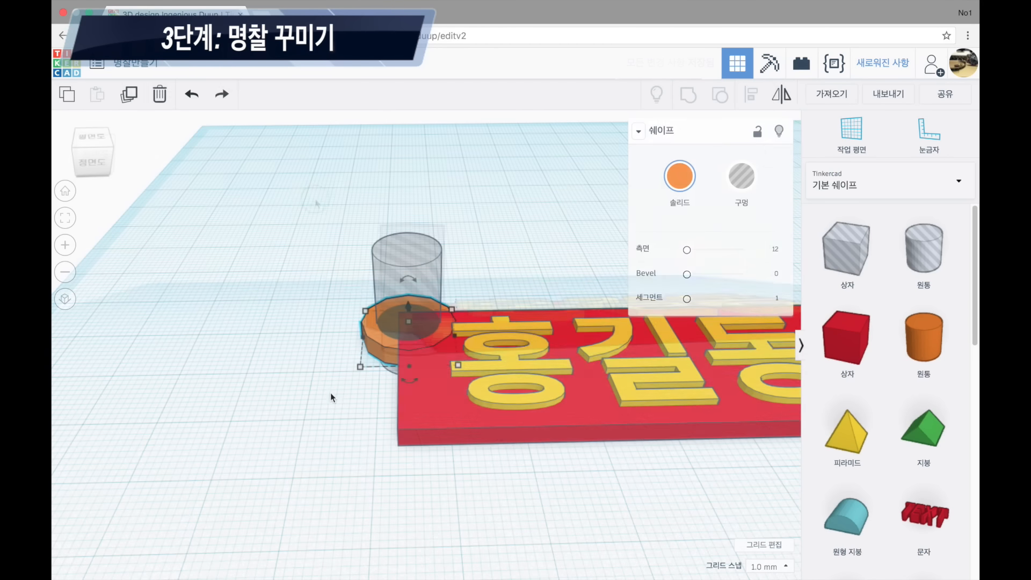
click(341, 349)
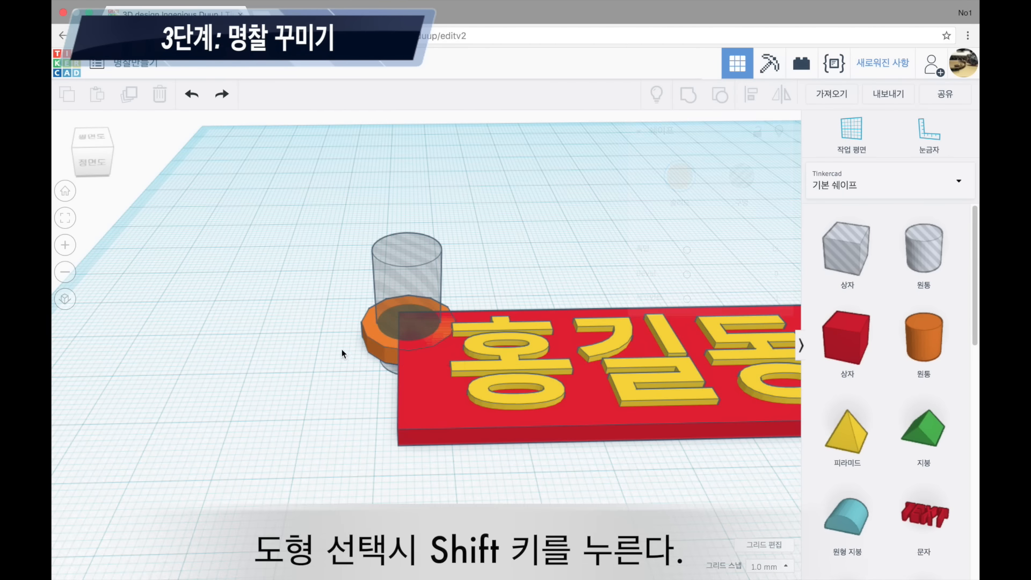
click(366, 331)
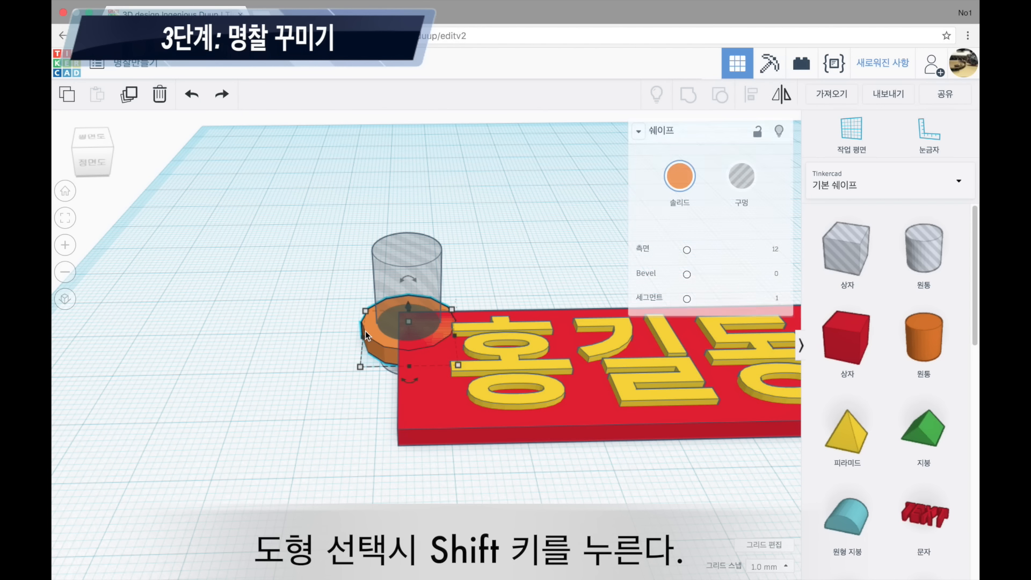
shift+click(437, 419)
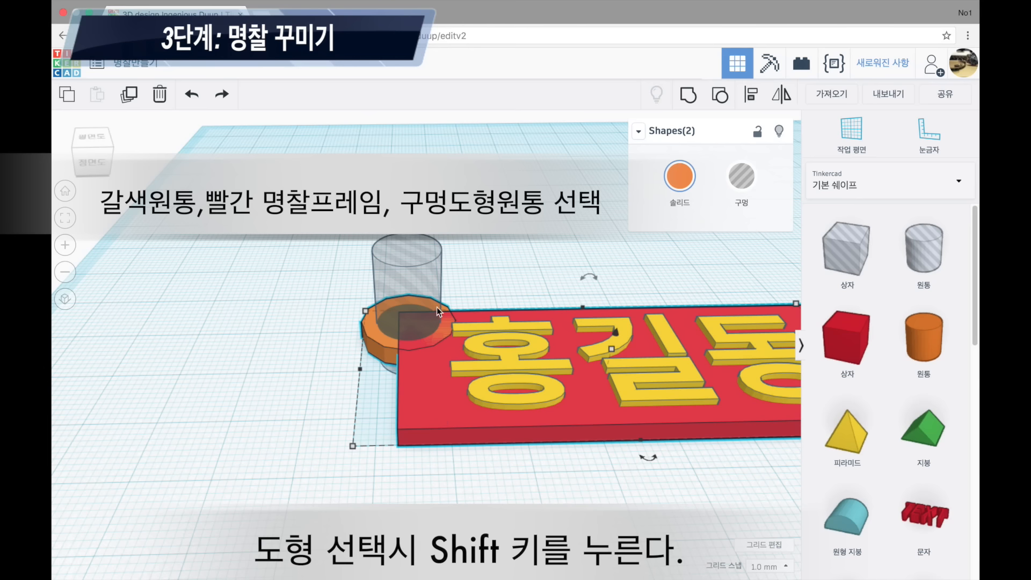
shift+click(429, 257)
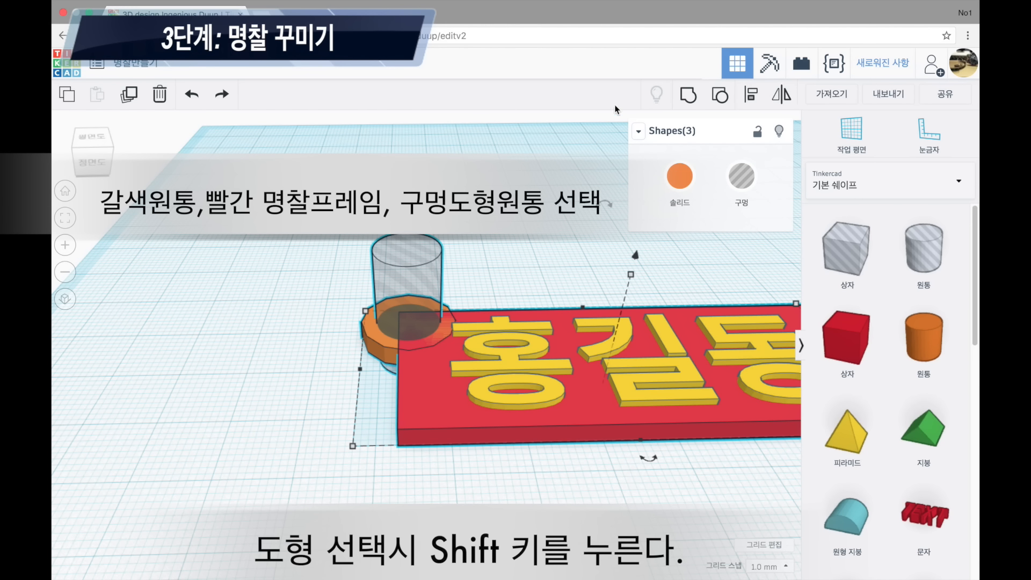
click(688, 96)
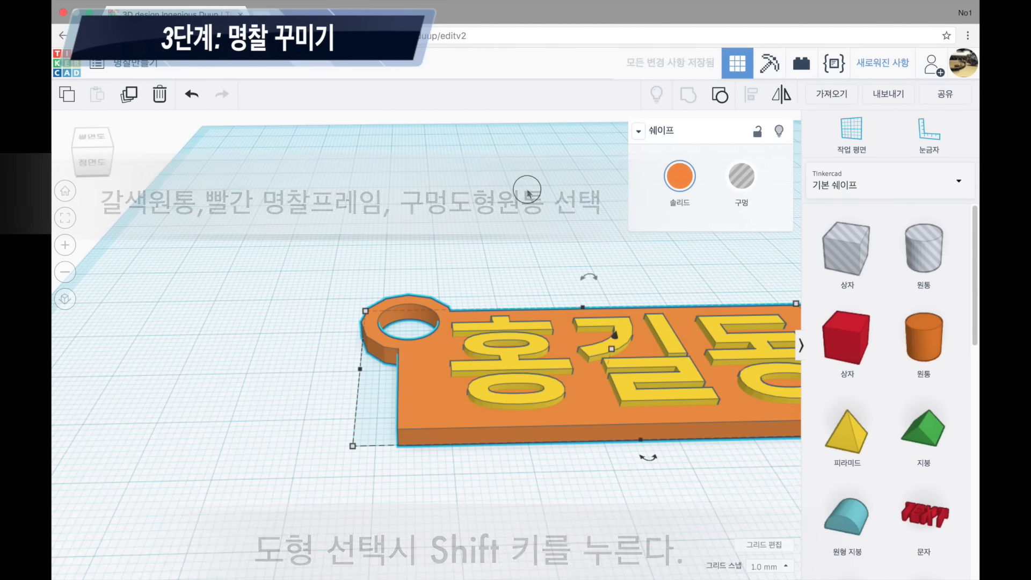
click(535, 179)
- Enable the multicolour option on the grouped name tag so its parts keep their original colours
middle_drag(535, 179, 390, 170)
right_drag(391, 165, 488, 192)
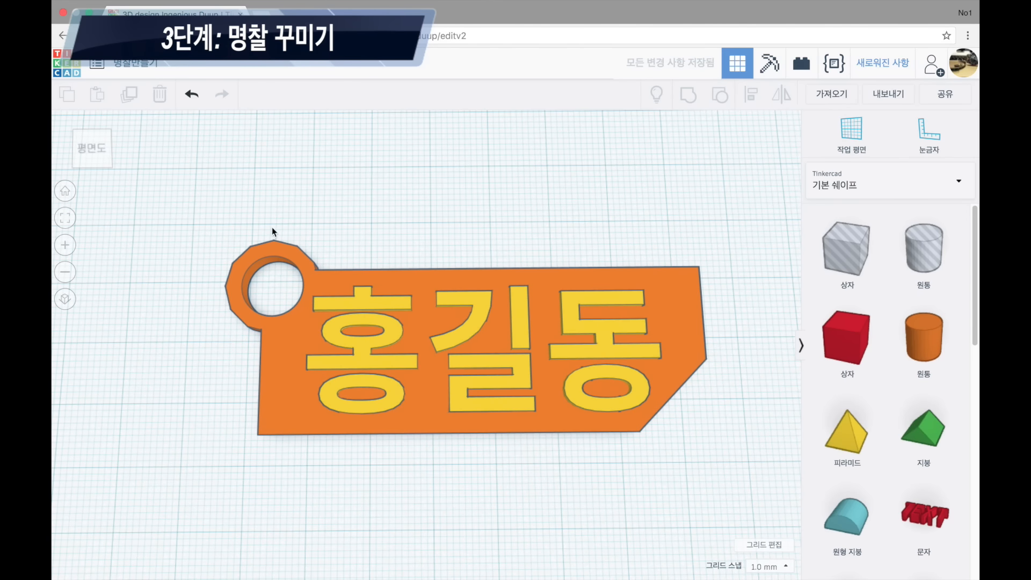
click(285, 350)
click(679, 176)
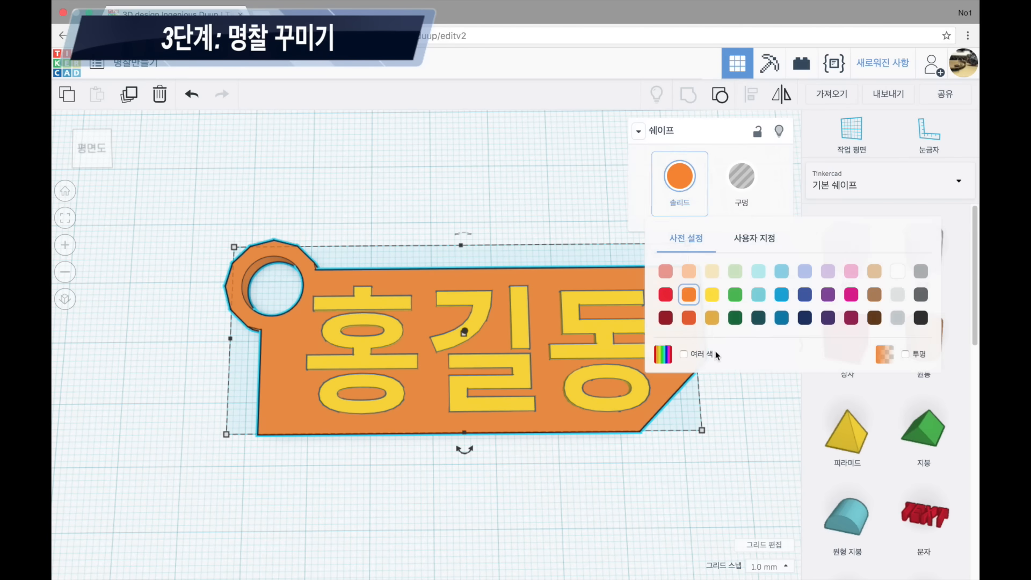
click(684, 353)
click(506, 197)
right_drag(505, 167, 478, 345)
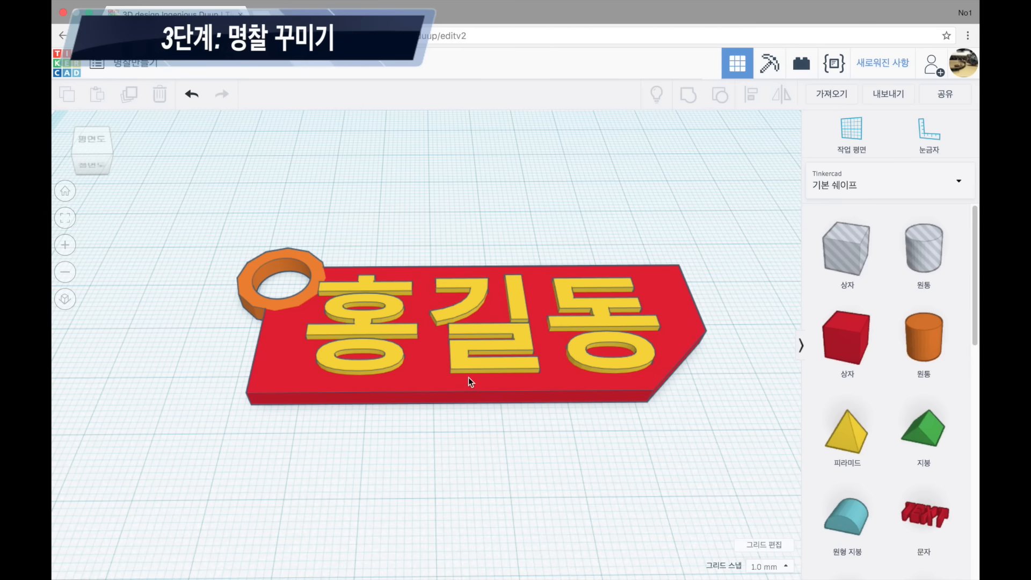
- Move the raised name text off the plate toward its upper edge
drag(481, 329, 481, 236)
click(305, 167)
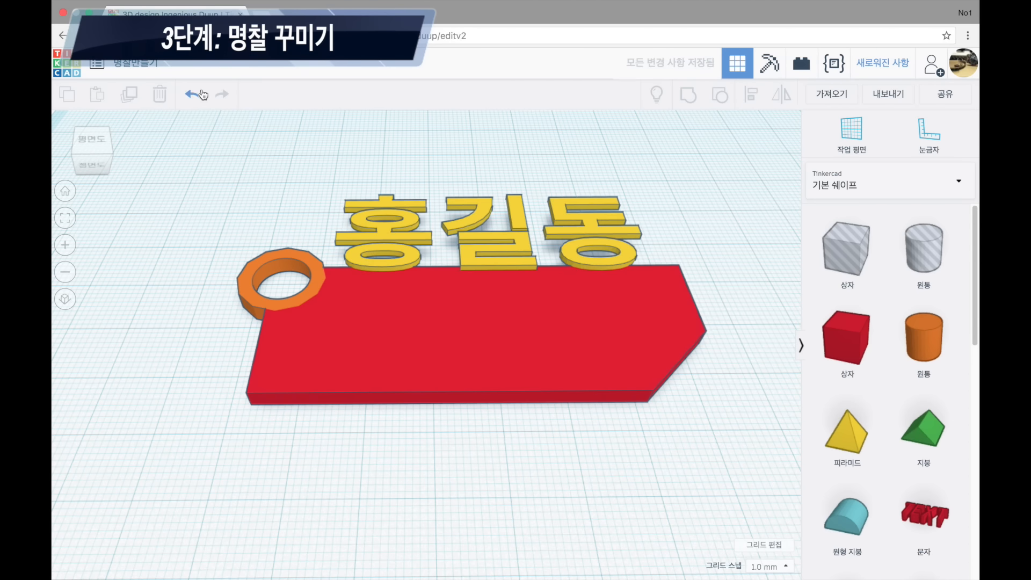
- Undo the move of the name text and group the text with the red plate and ring
click(192, 94)
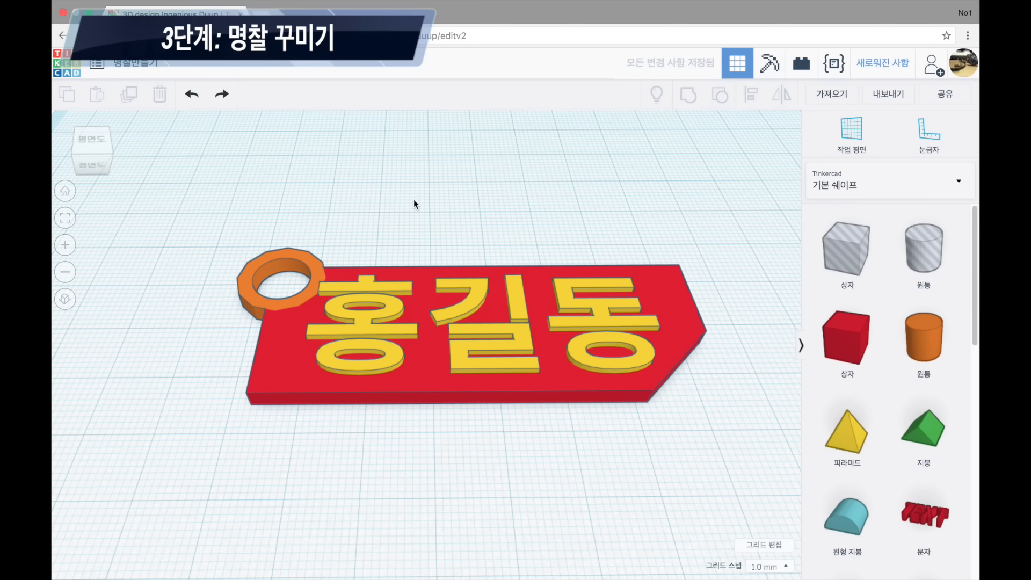
drag(189, 197, 715, 441)
click(692, 98)
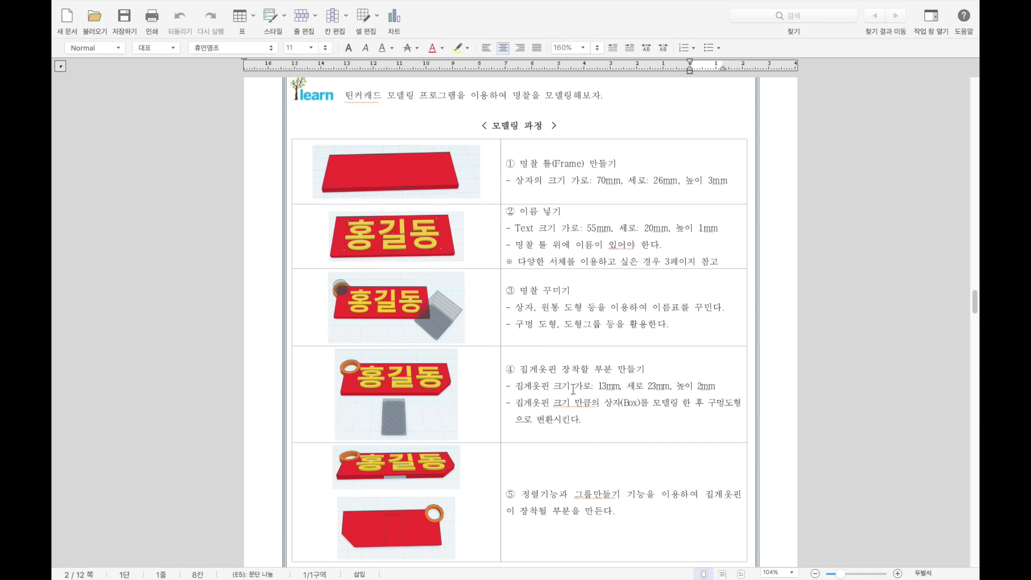
- In the modelling worksheet document, highlight the clothespin's size line: 13 mm wide, 23 mm long, 2 mm high
drag(521, 388, 720, 391)
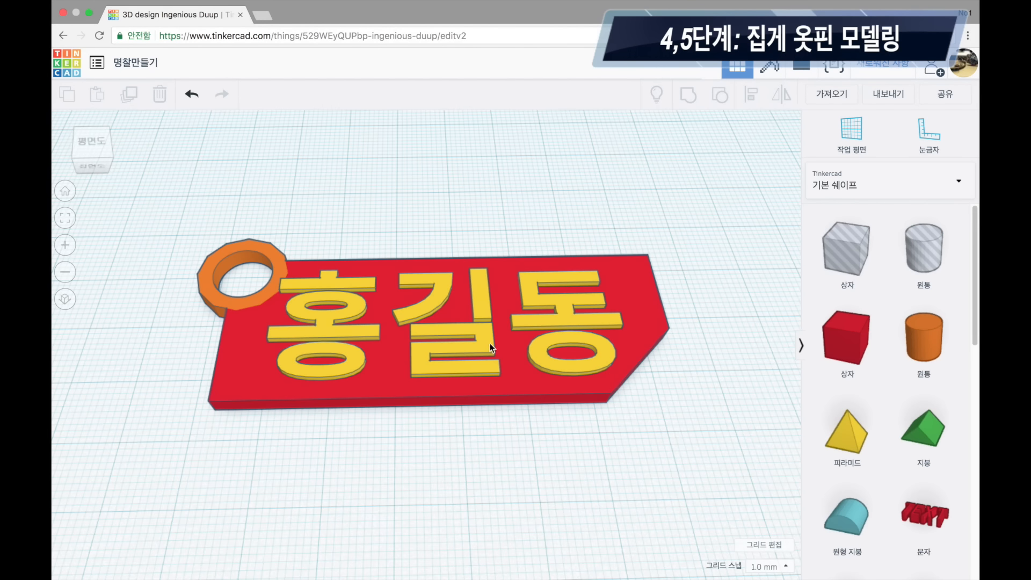
- Add a box in front of the name tag in Tinkercad, sized 13 mm wide, 23 mm long and 2 mm high
middle_drag(490, 343, 442, 271)
drag(847, 338, 376, 402)
click(375, 513)
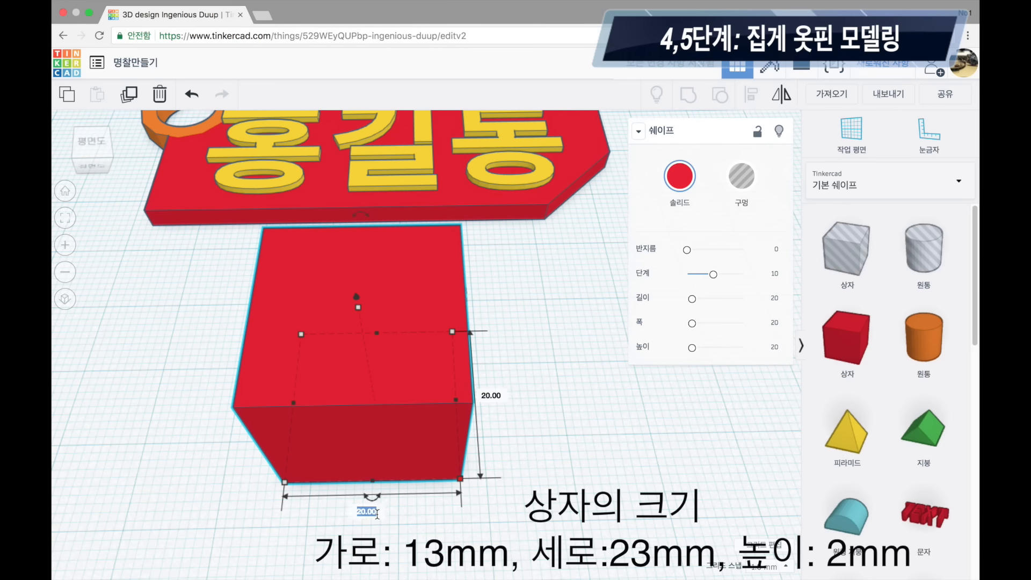
text(13)
key(Return)
click(449, 397)
text(23)
key(Return)
mouse_move(320, 320)
click(380, 372)
text(2)
key(Return)
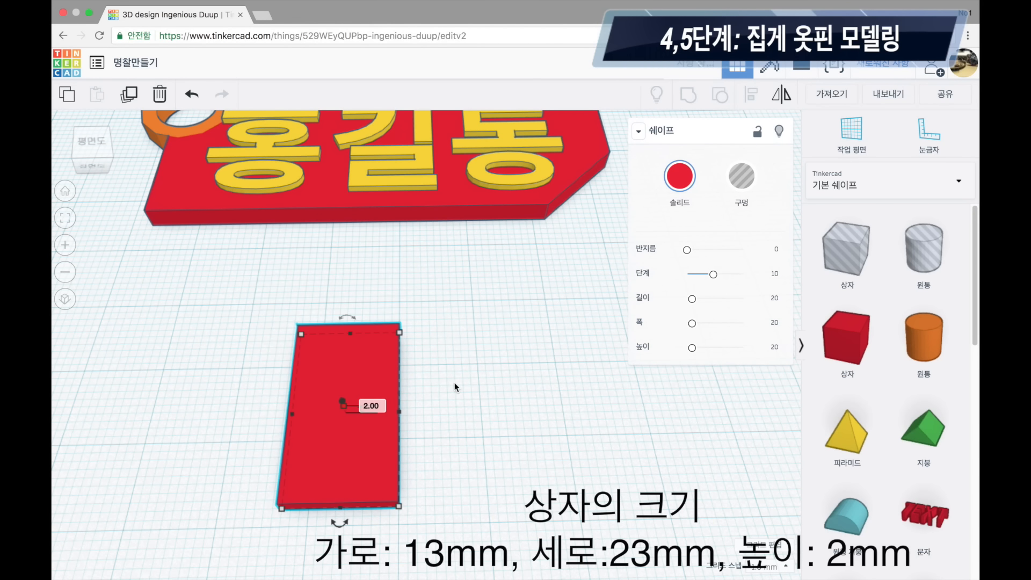
- Turn the thin box in front of the name tag into a hole shape
click(520, 398)
middle_drag(520, 396, 682, 409)
click(499, 375)
click(742, 177)
click(524, 283)
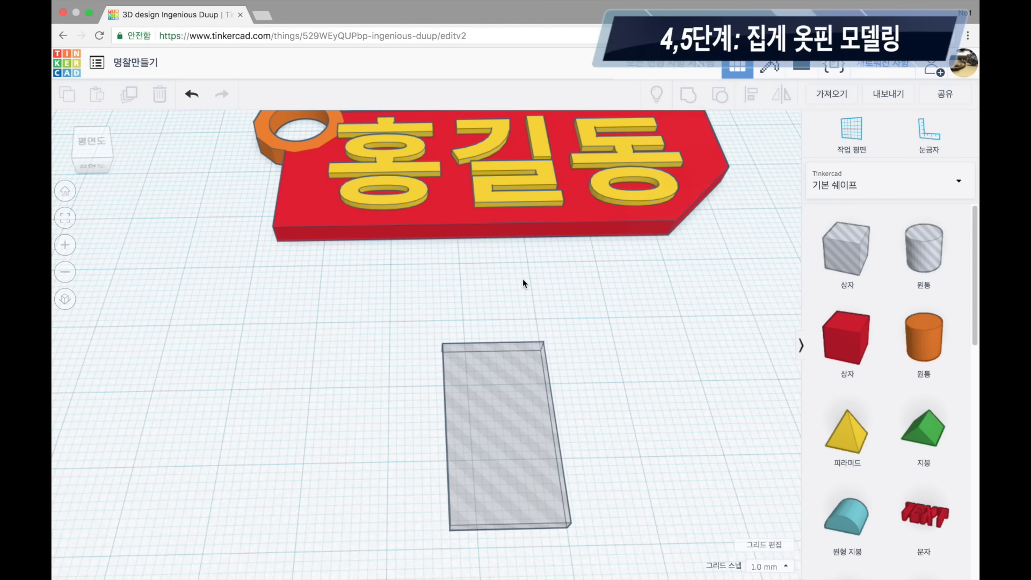
- Align the hole box to the name tag as reference, centred across its width and flush with its front edge
middle_drag(566, 292, 507, 315)
right_drag(679, 368, 674, 366)
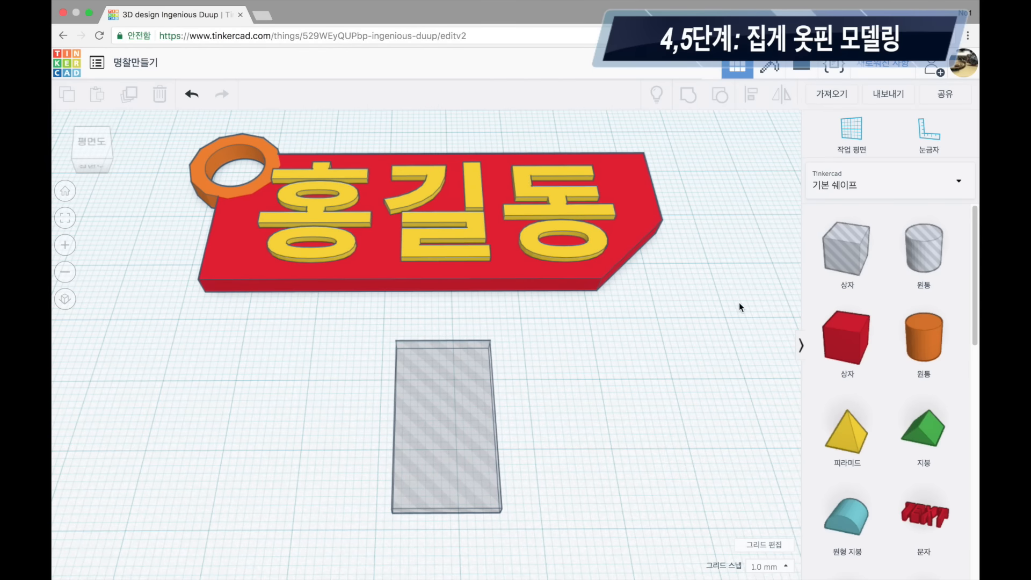
middle_drag(739, 302, 737, 312)
scroll(704, 306, up, 3)
scroll(702, 306, down, 10)
scroll(666, 317, up, 3)
middle_drag(630, 337, 605, 343)
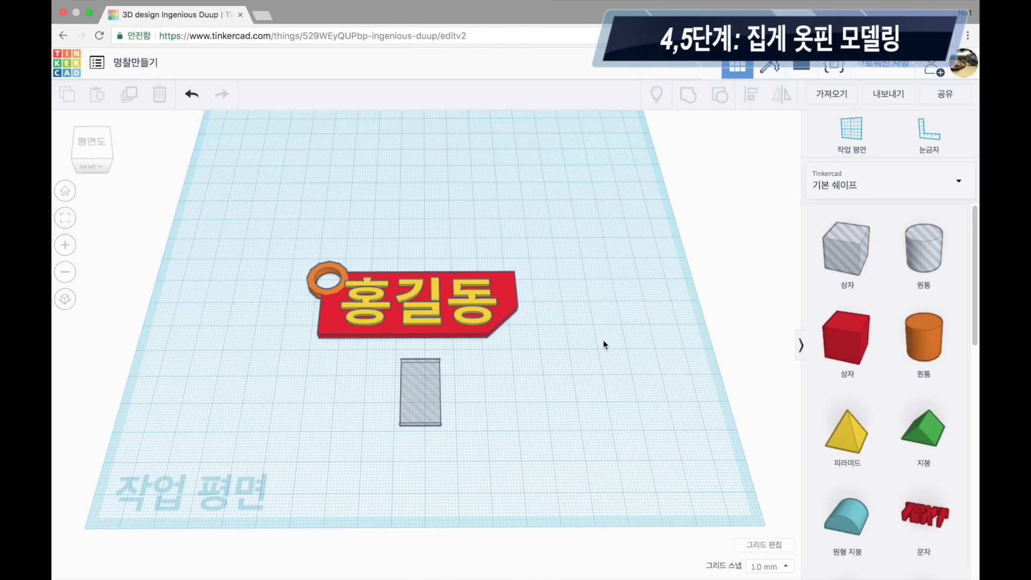
drag(279, 232, 559, 462)
drag(297, 240, 552, 481)
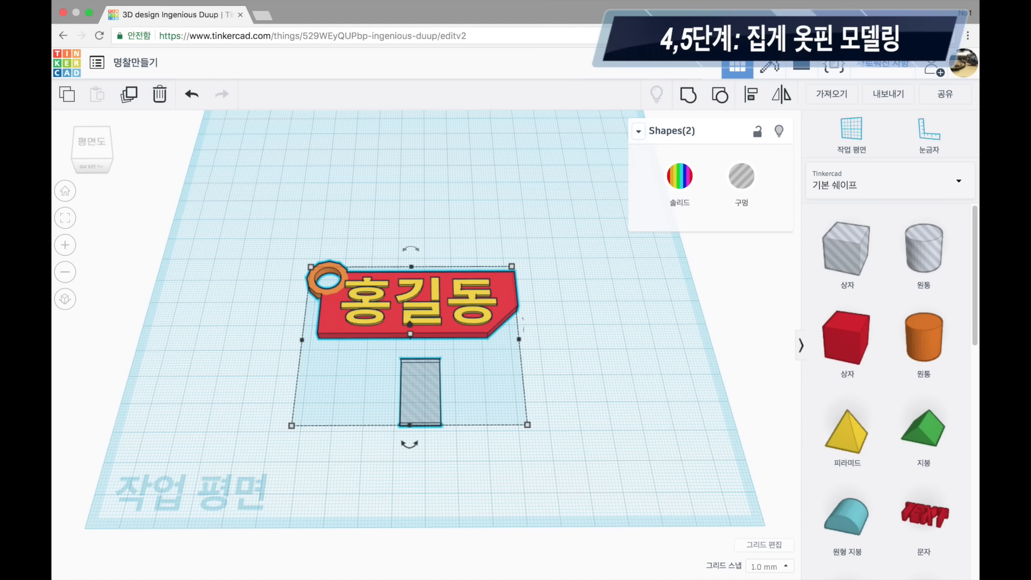
click(751, 95)
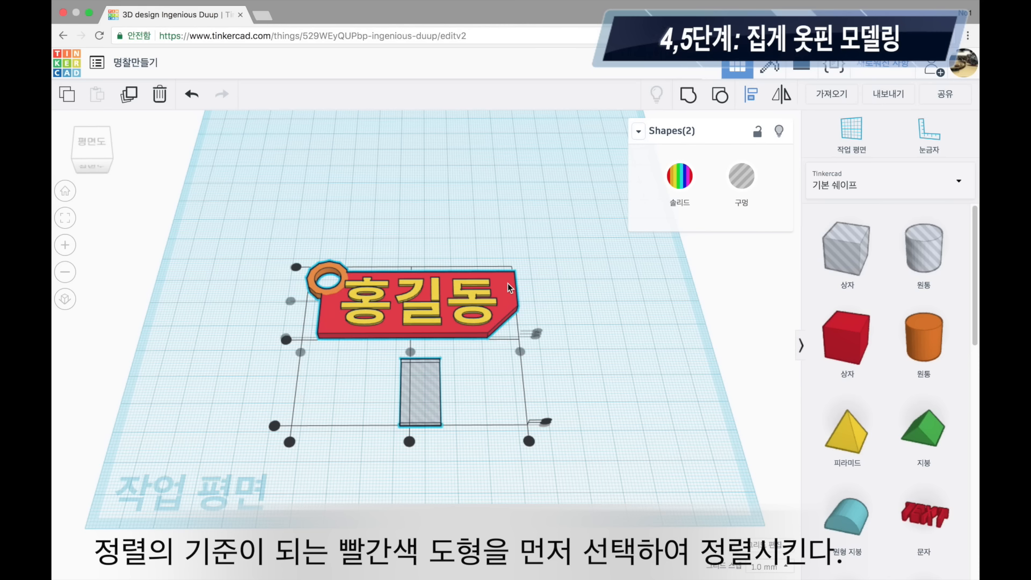
click(472, 332)
click(290, 300)
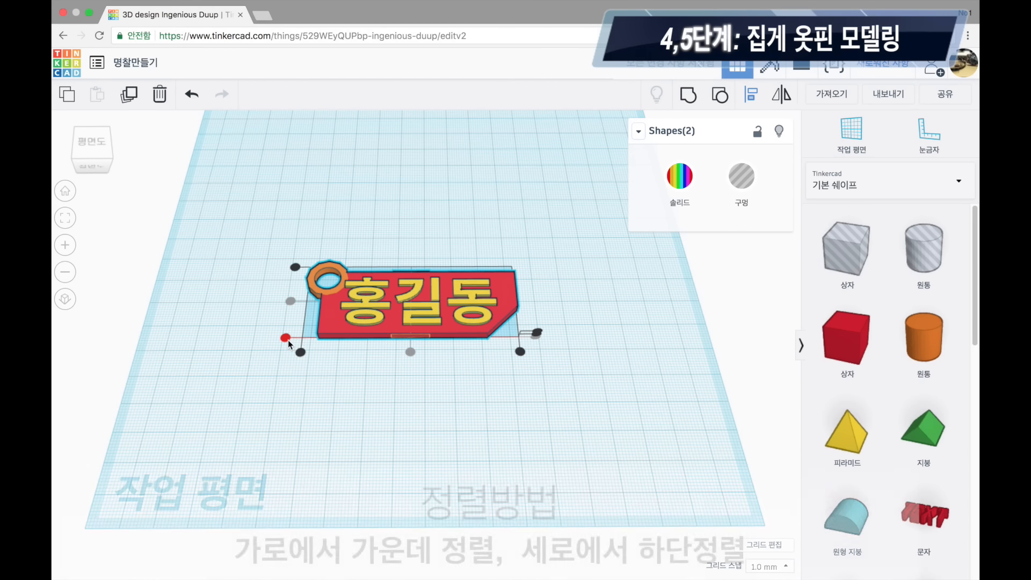
click(411, 352)
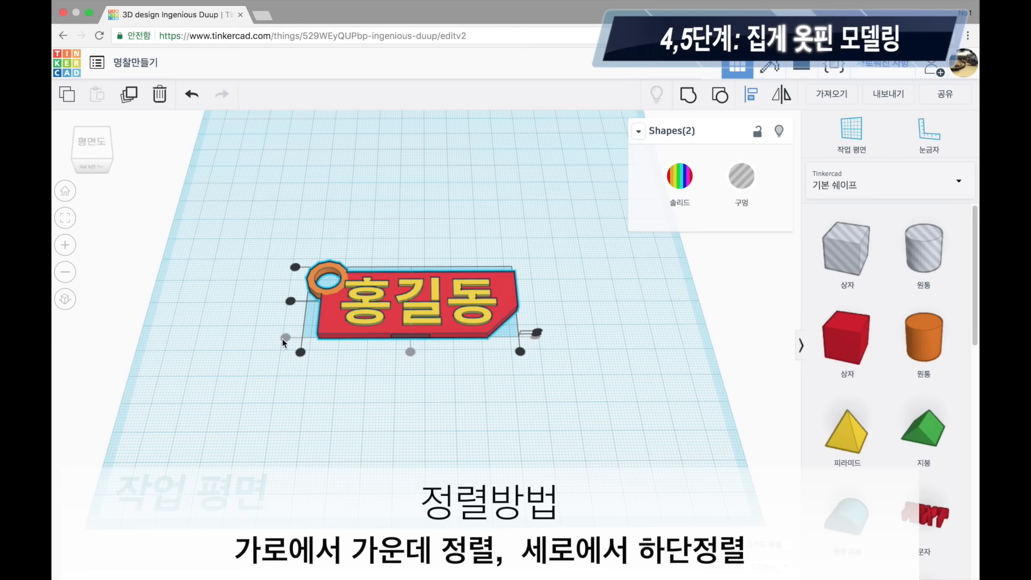
- Group the name tag with the aligned hole box to cut the clothespin recess into the underside
right_drag(433, 395, 532, 247)
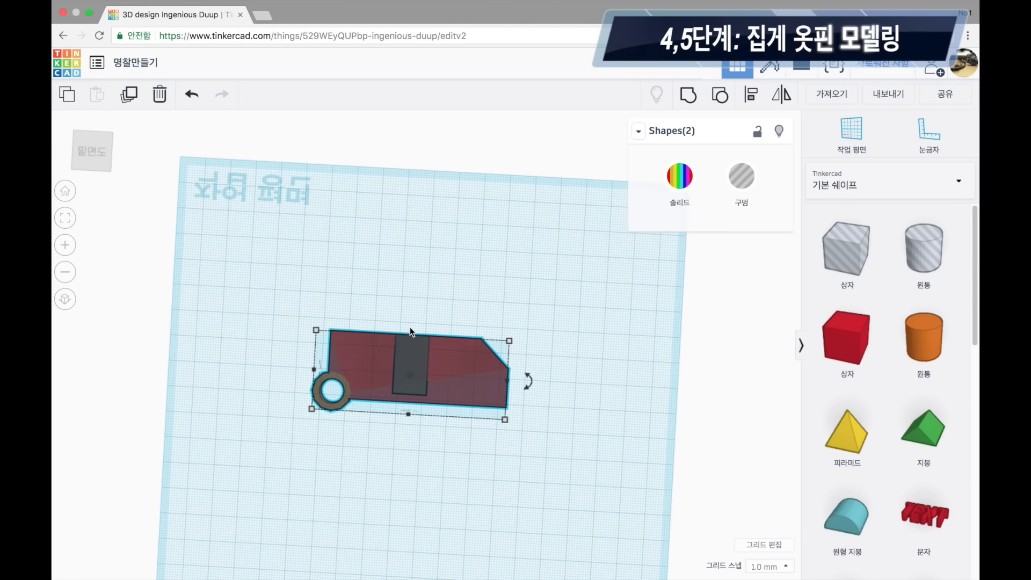
right_drag(414, 340, 435, 436)
drag(280, 215, 587, 406)
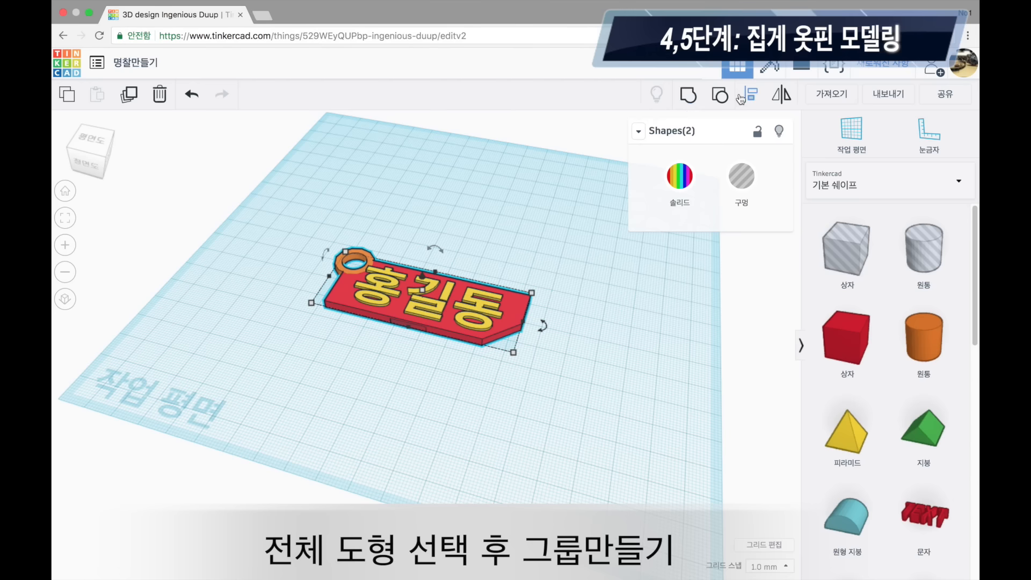
click(694, 100)
- Flip the name tag over to inspect the recess on its underside and turn it back with the text facing up
click(515, 192)
right_drag(525, 205, 605, 272)
click(495, 295)
drag(421, 244, 428, 320)
click(593, 324)
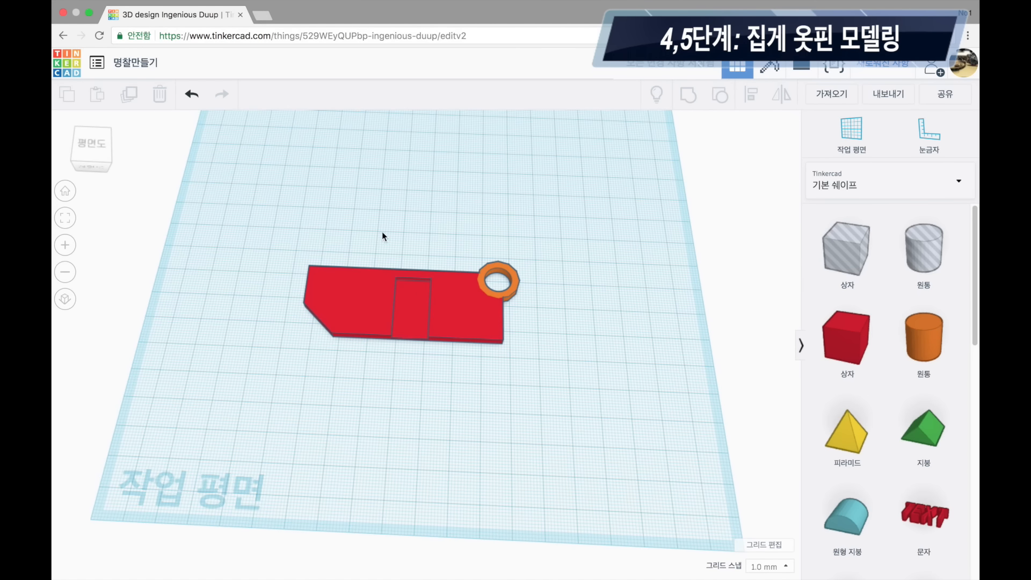
click(447, 275)
drag(407, 245, 573, 292)
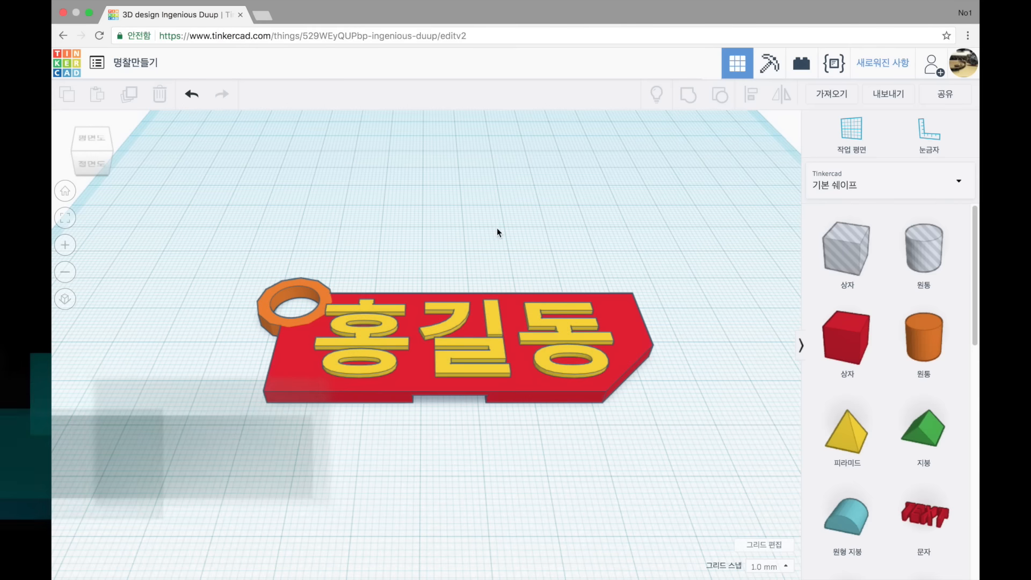